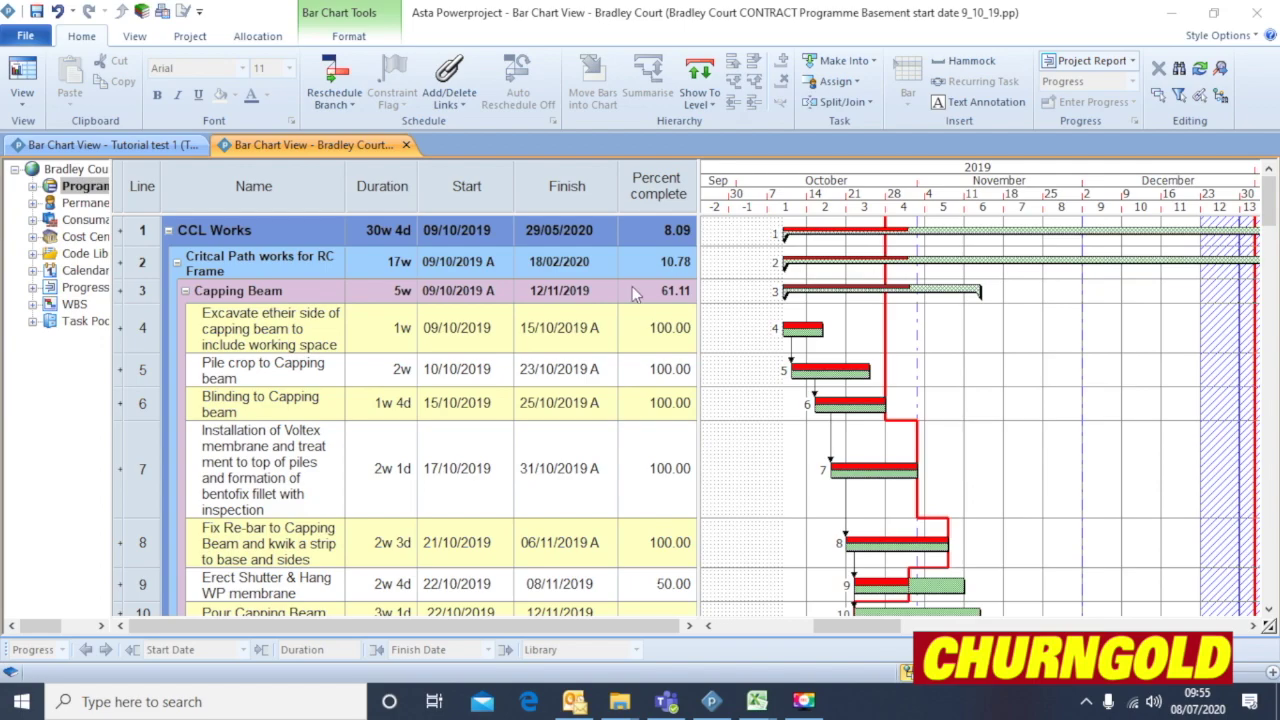
# Go to the File backstage's Print page for the Bradley Court programme.
pyautogui.click(26, 36)
pyautogui.click(63, 309)
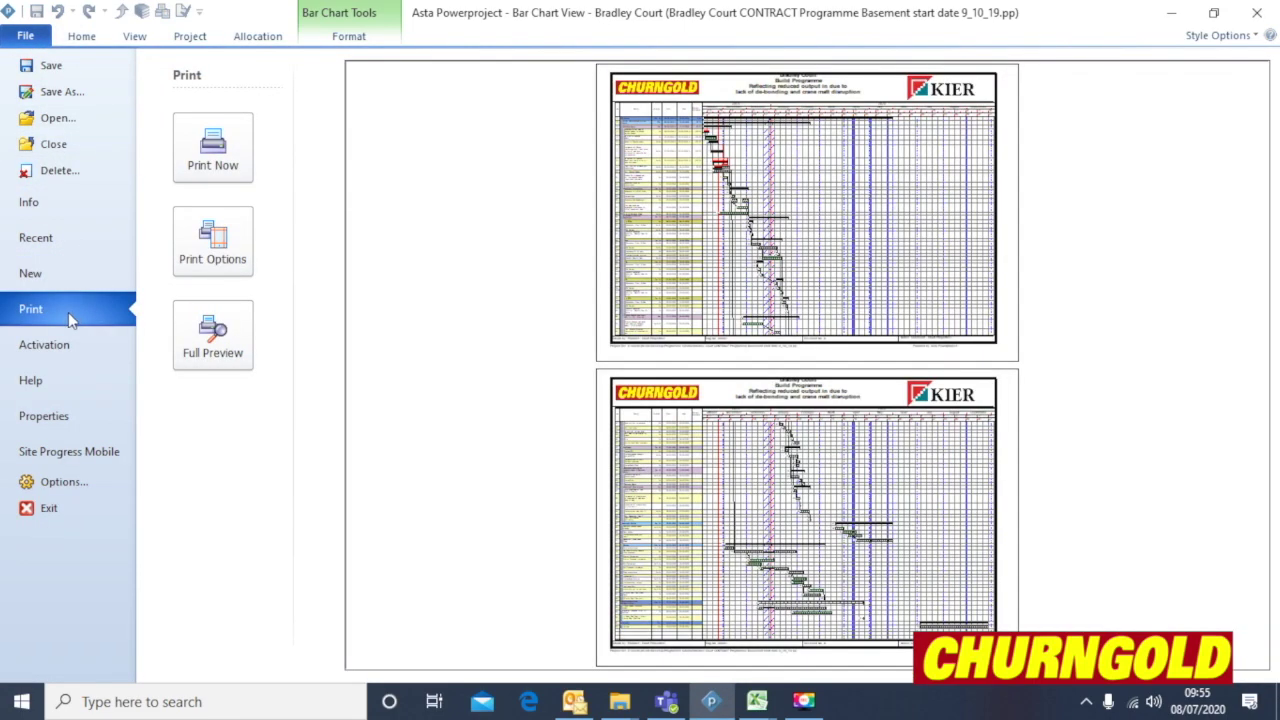
# In Print Options' Details, browse for a border file and bring up the Borders folder.
pyautogui.click(219, 258)
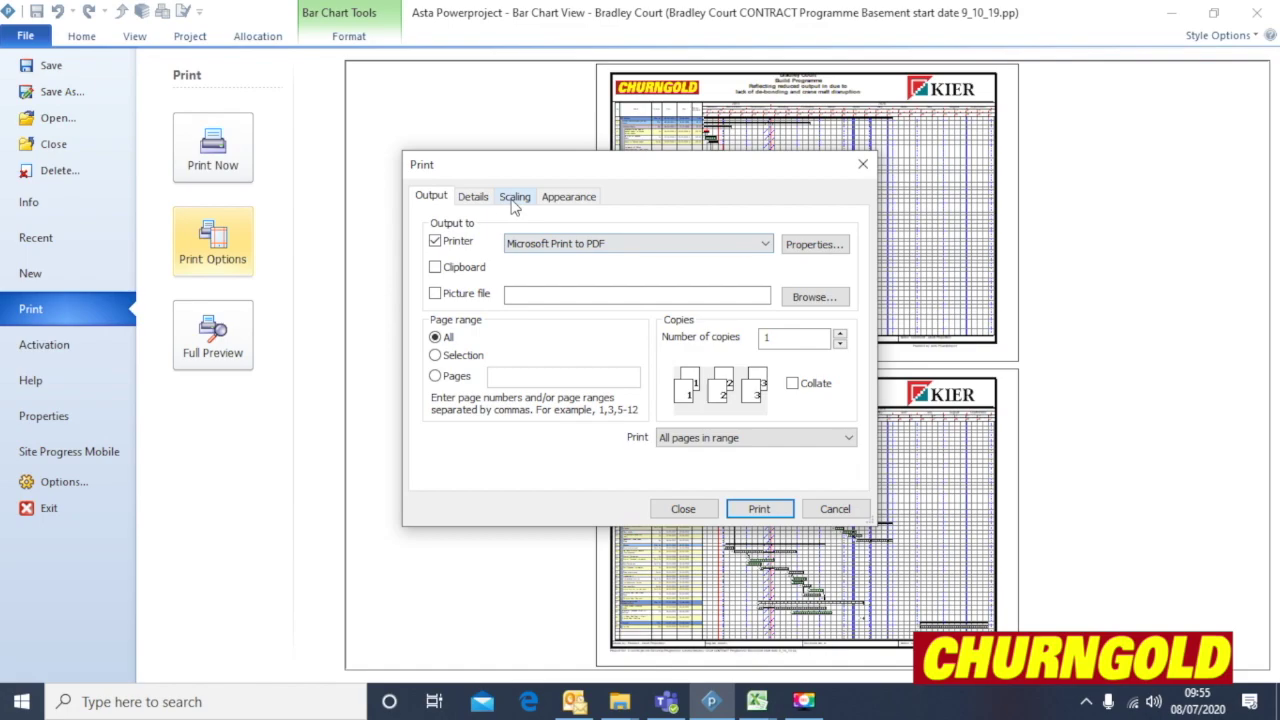
pyautogui.click(480, 200)
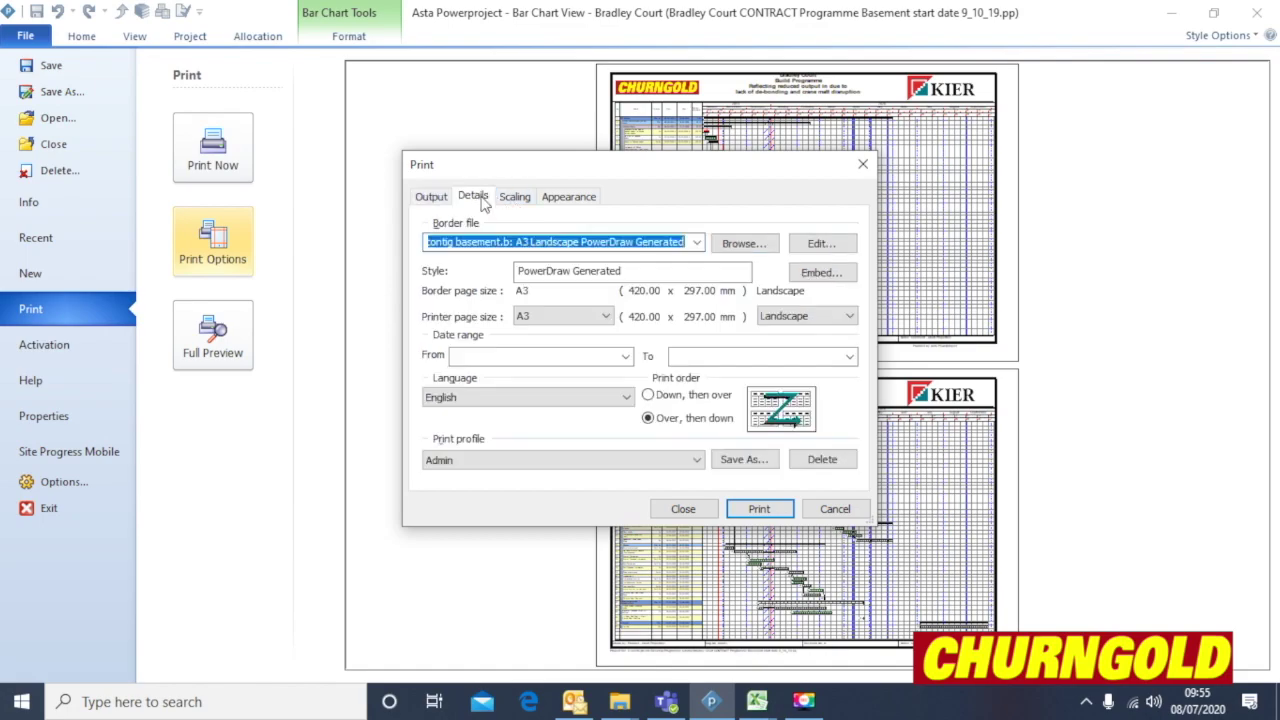
pyautogui.click(731, 255)
pyautogui.moveTo(622, 703)
pyautogui.click(697, 640)
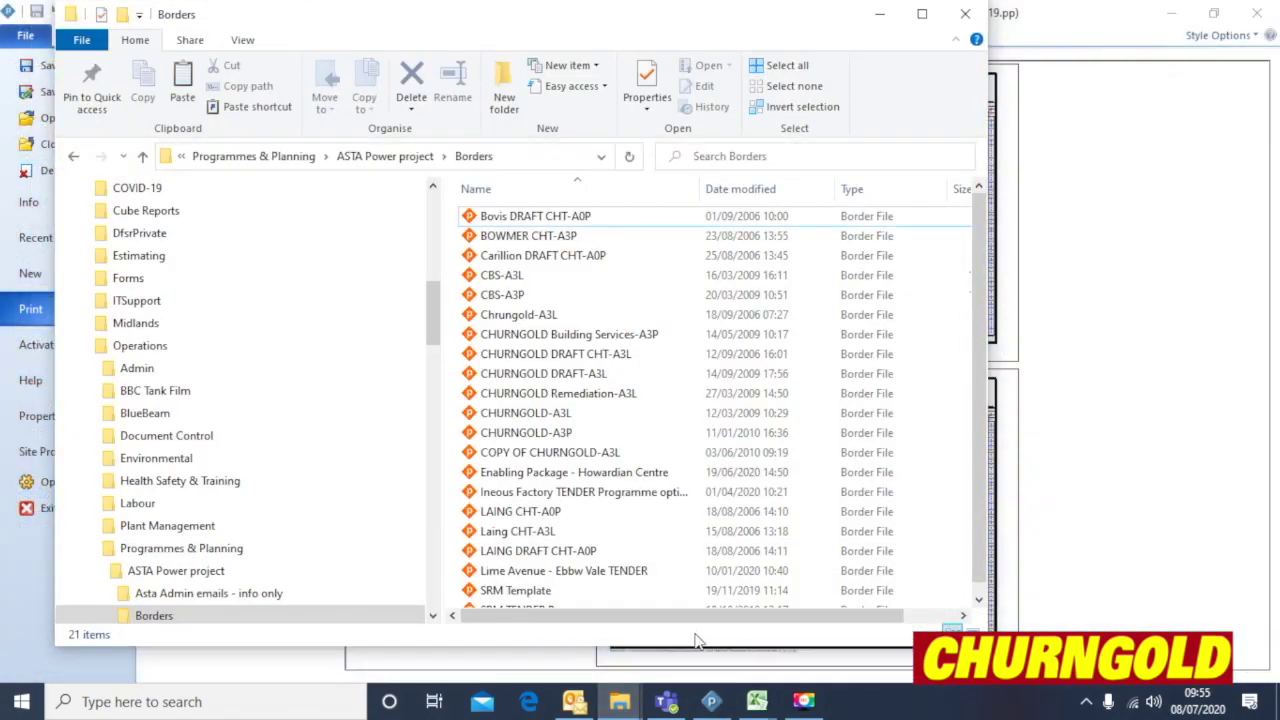
# Navigate to Construction (X:) > Operations > Programmes & Planning > ASTA Power project > Borders.
pyautogui.click(182, 157)
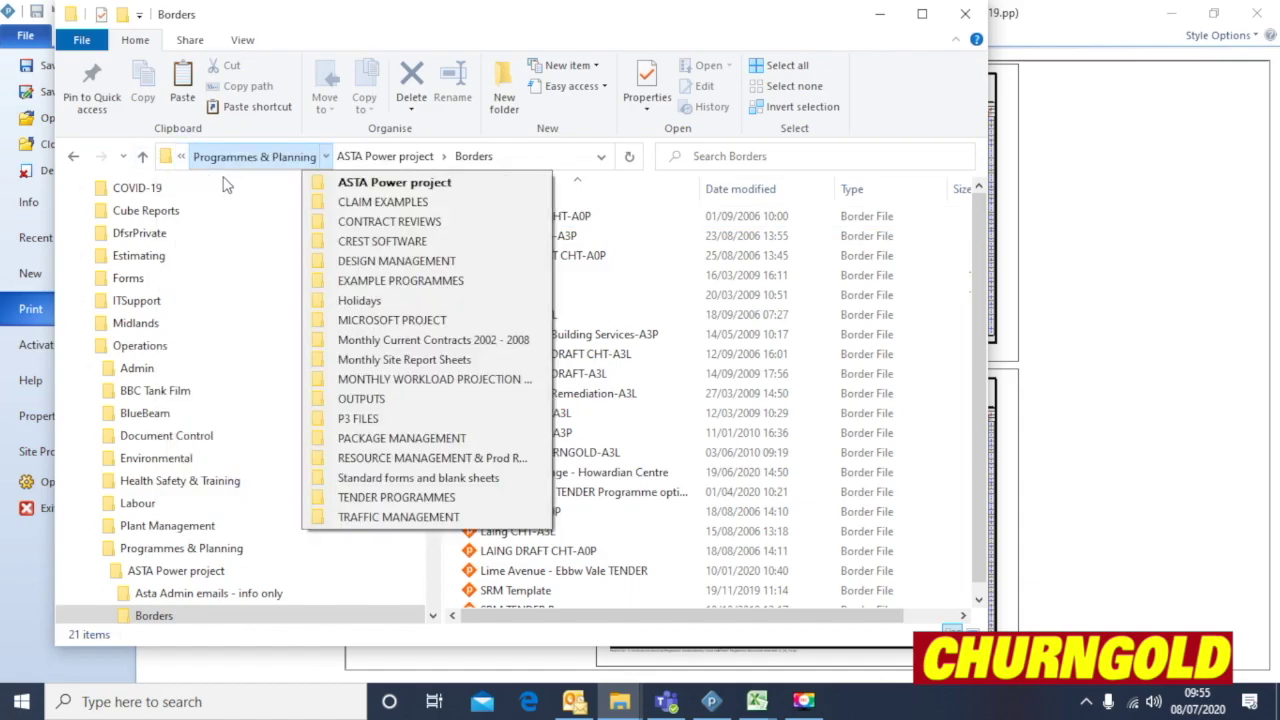
pyautogui.click(182, 160)
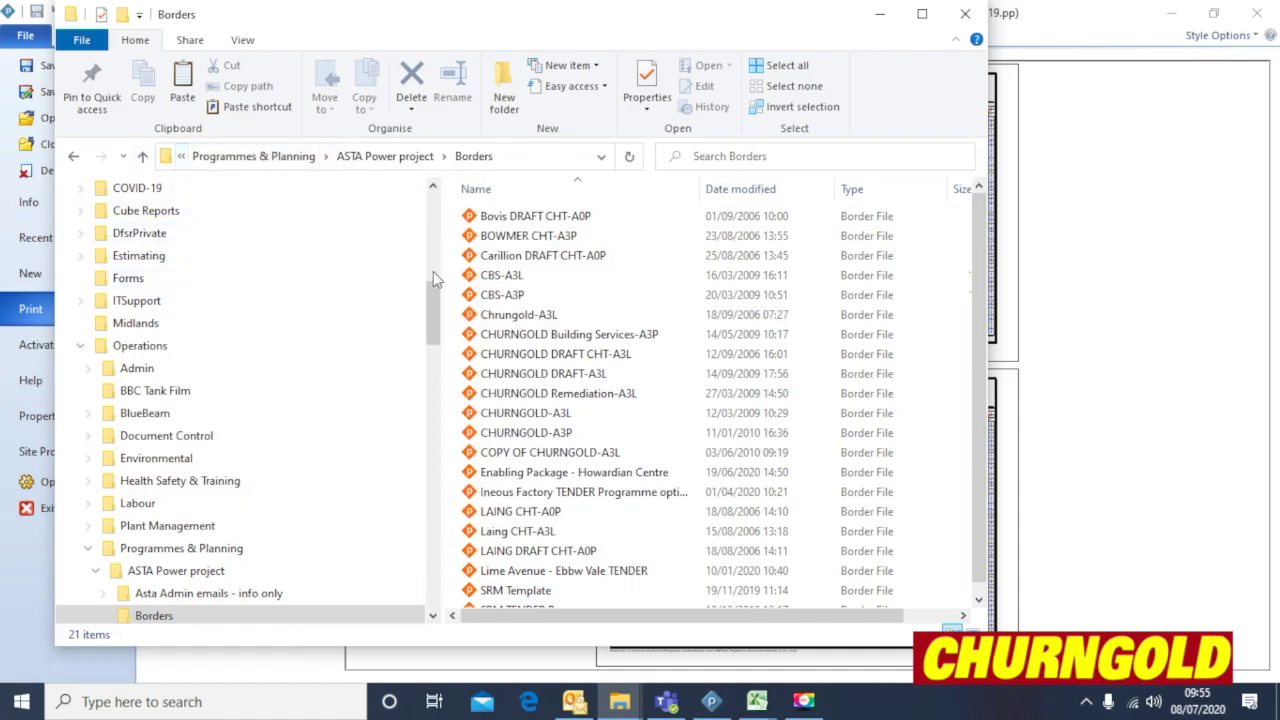
pyautogui.click(180, 157)
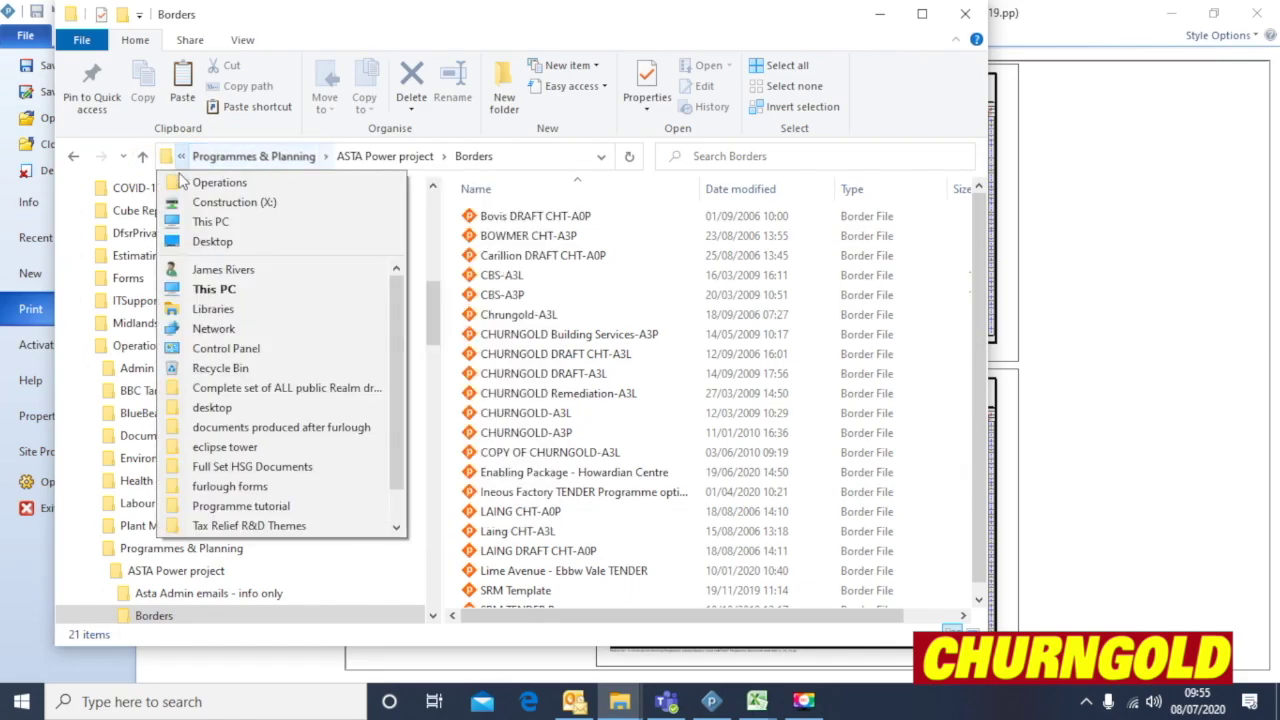
pyautogui.click(234, 202)
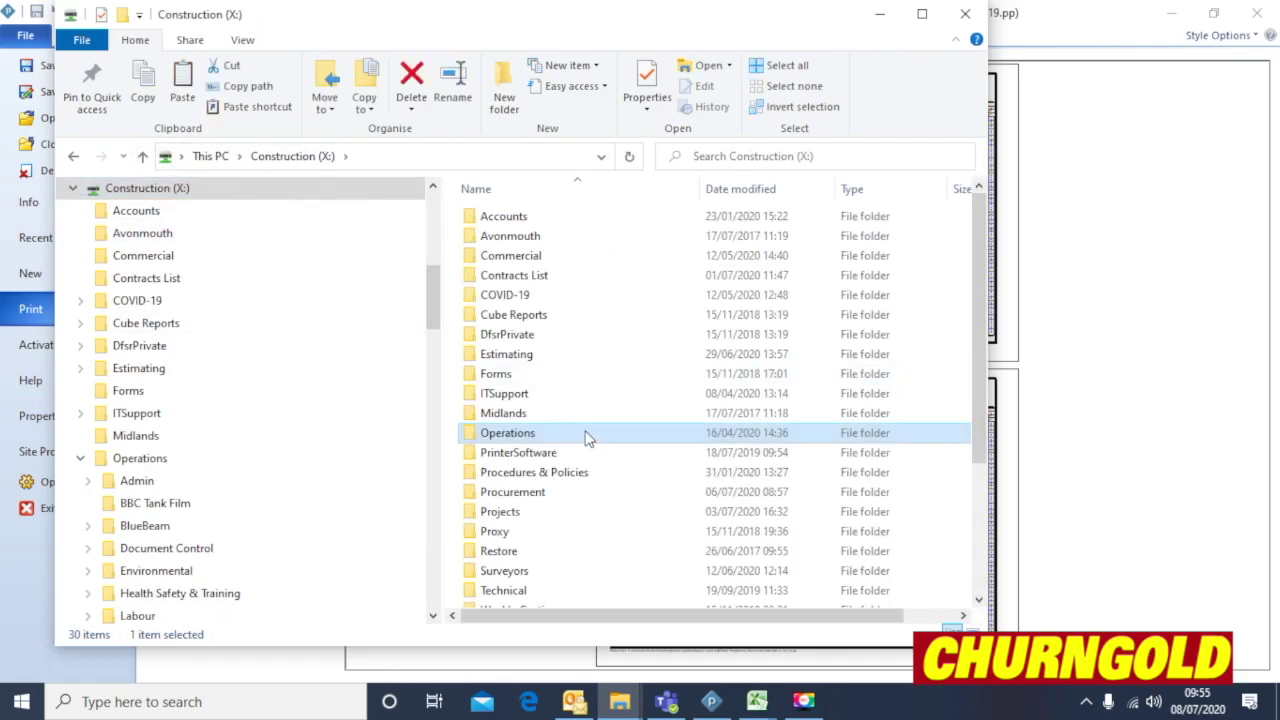
pyautogui.doubleClick(548, 432)
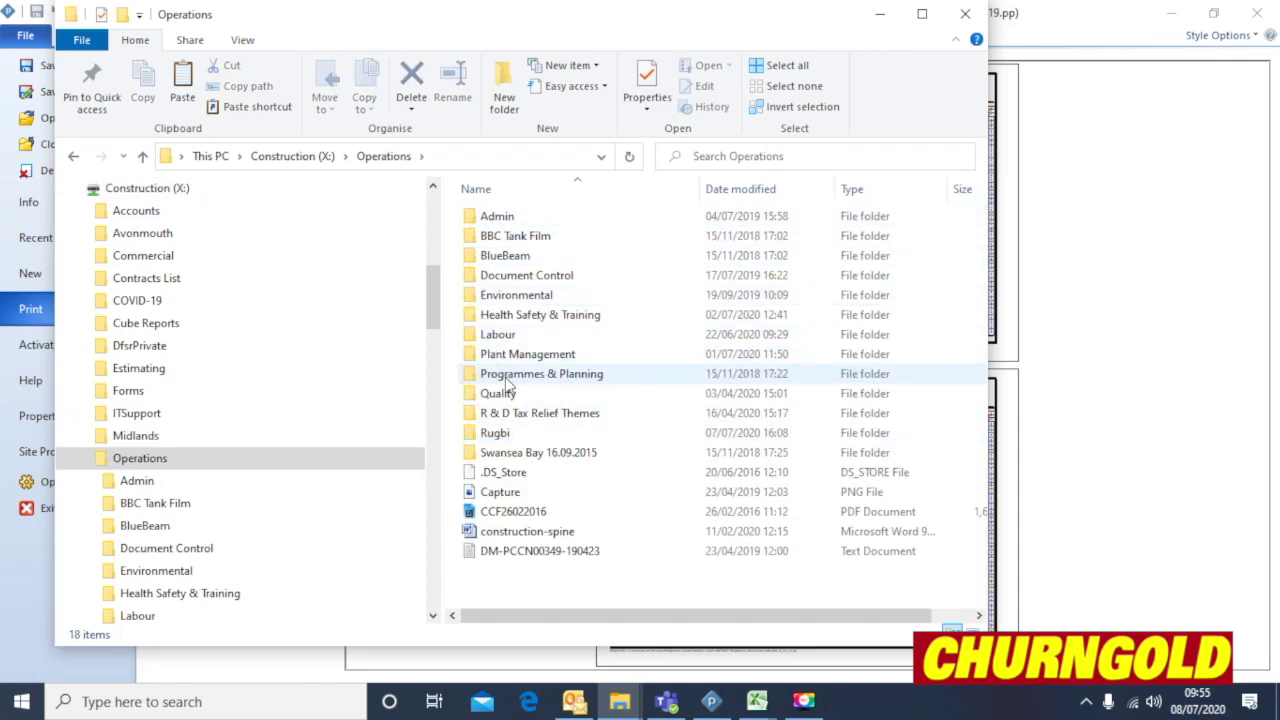
pyautogui.doubleClick(537, 372)
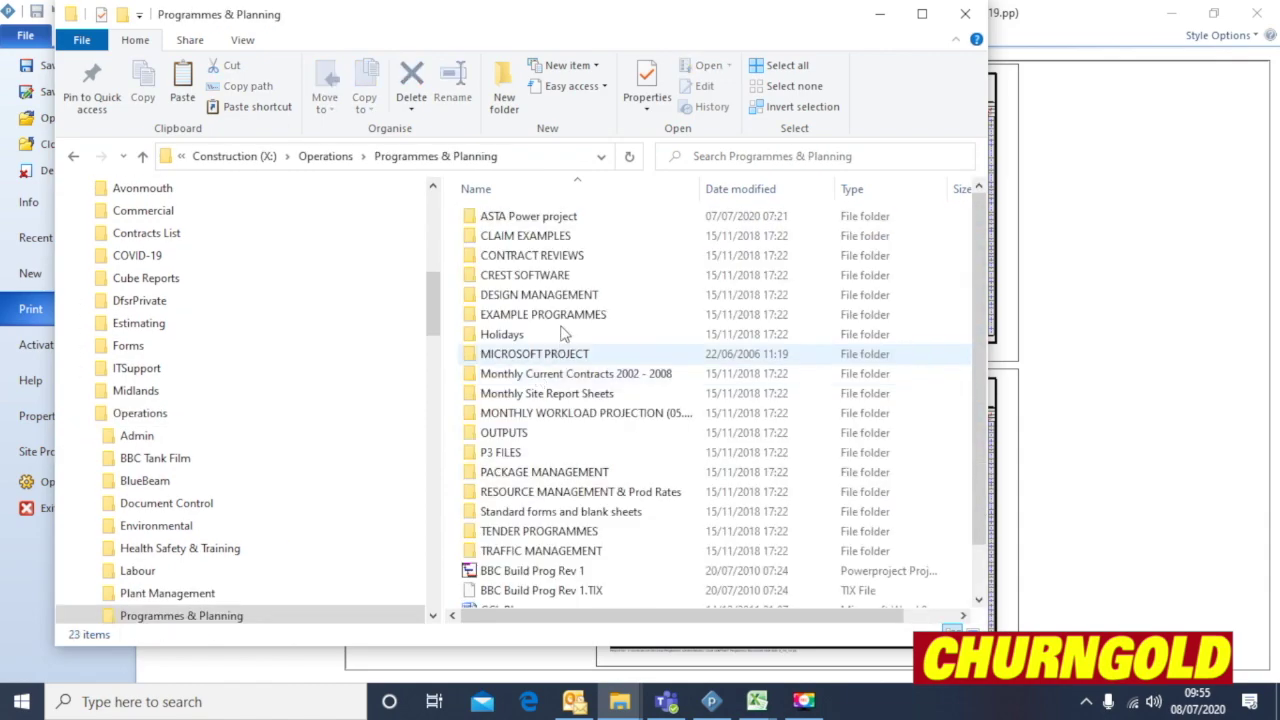
pyautogui.doubleClick(540, 216)
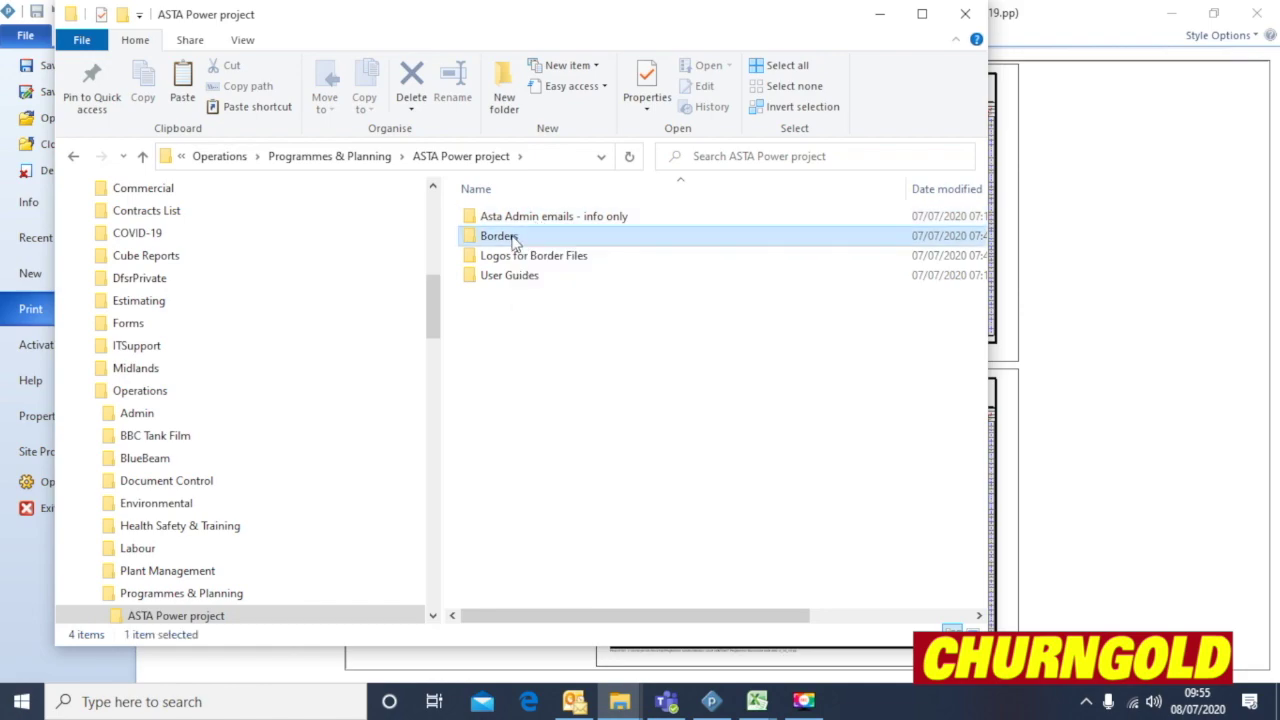
pyautogui.doubleClick(515, 240)
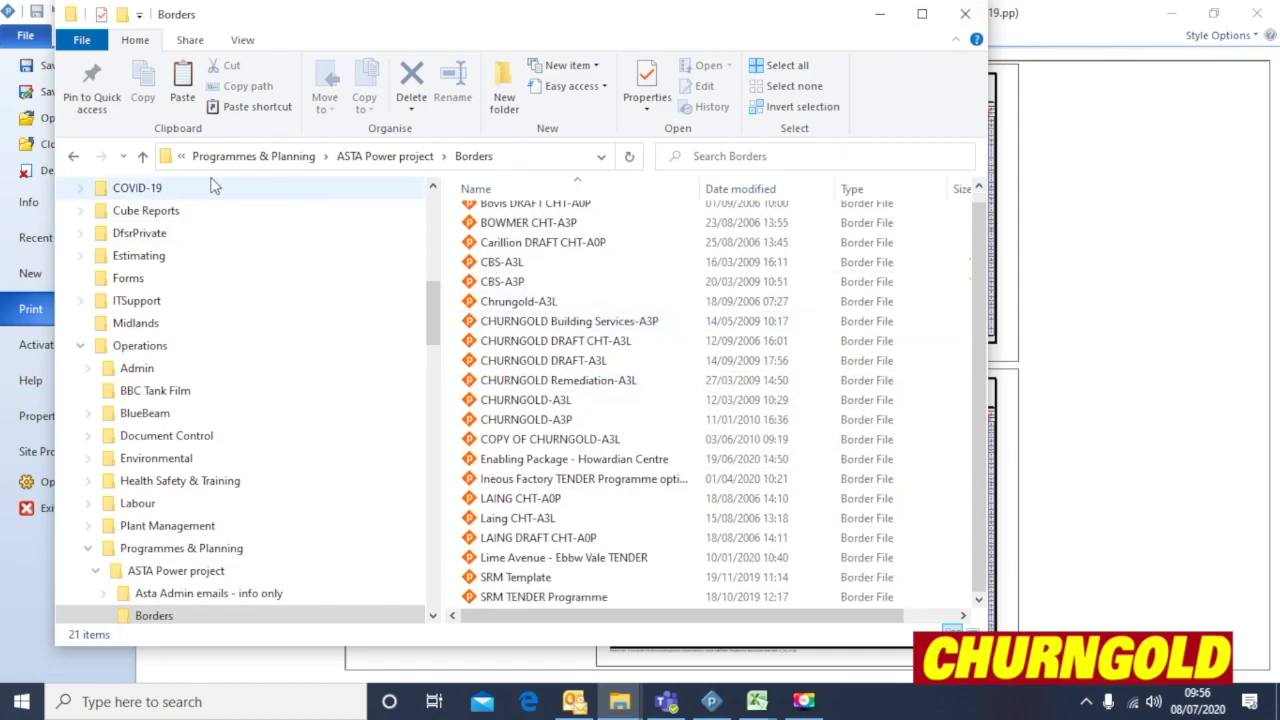
# Open the Bradley Court TENDER Programme border file from the Desktop.
pyautogui.scroll(2, 300, 277)
pyautogui.scroll(10, 434, 291)
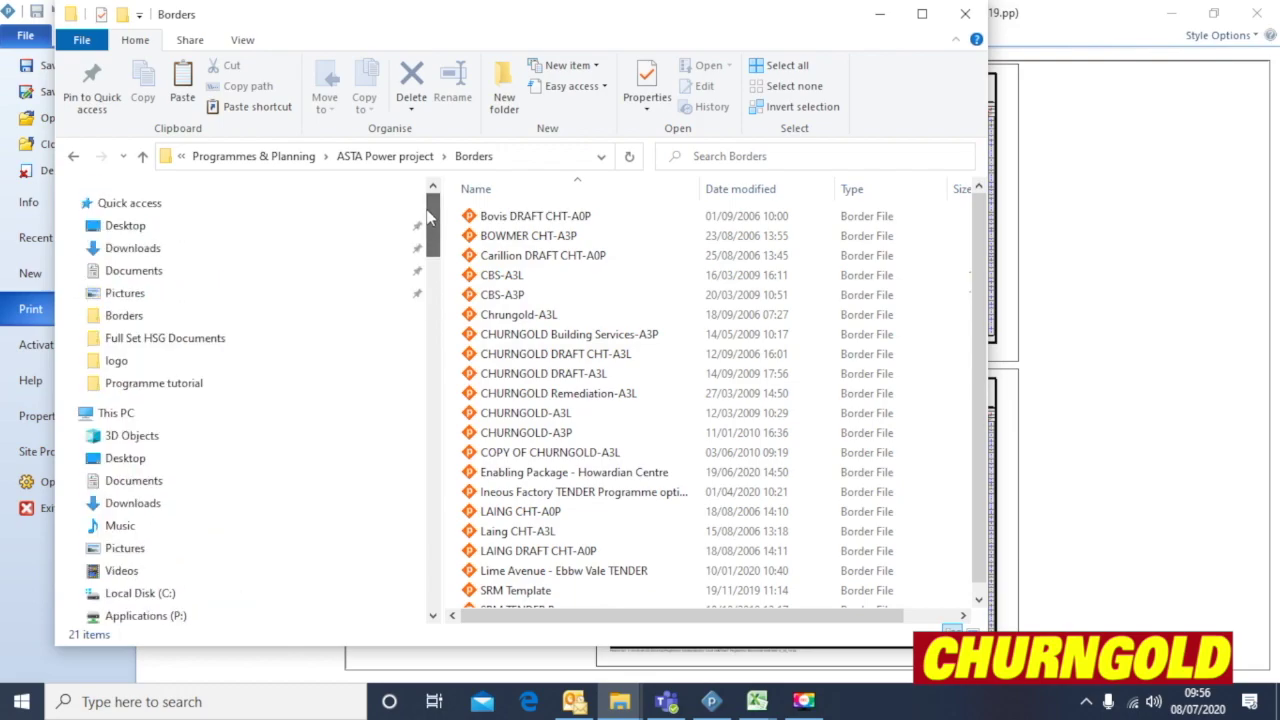
pyautogui.click(143, 226)
pyautogui.scroll(-3, 651, 349)
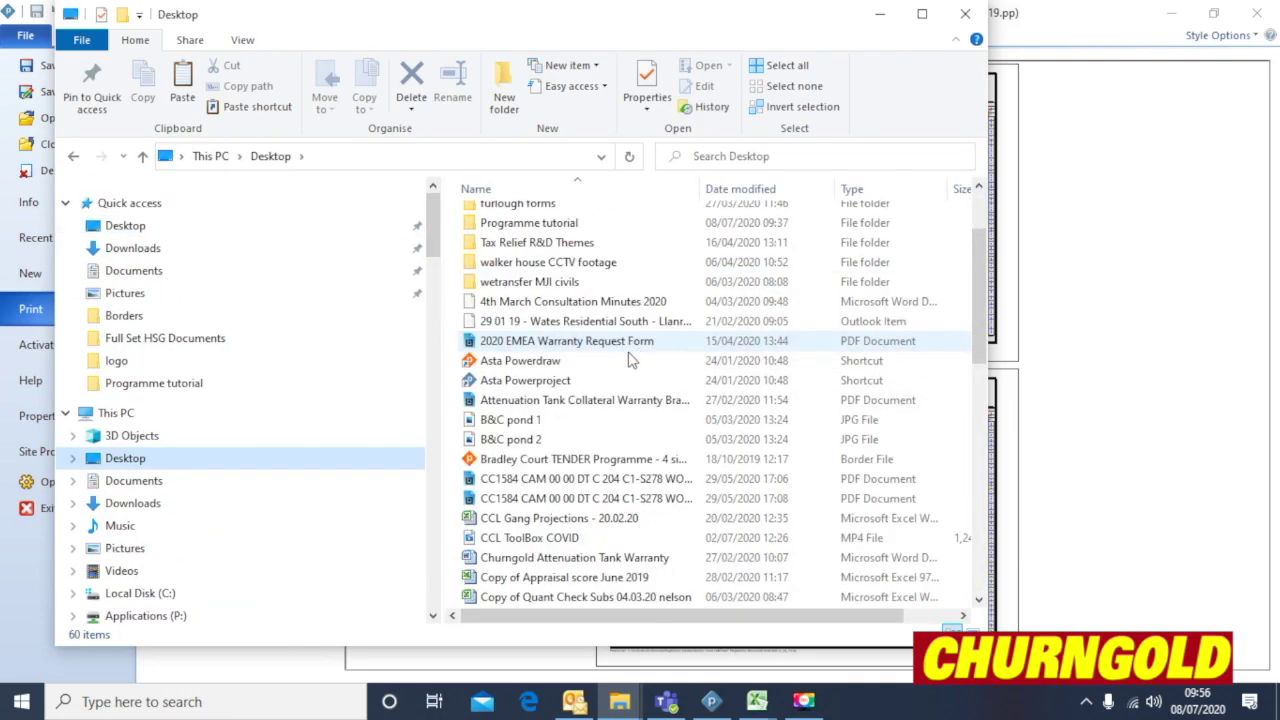
pyautogui.doubleClick(604, 401)
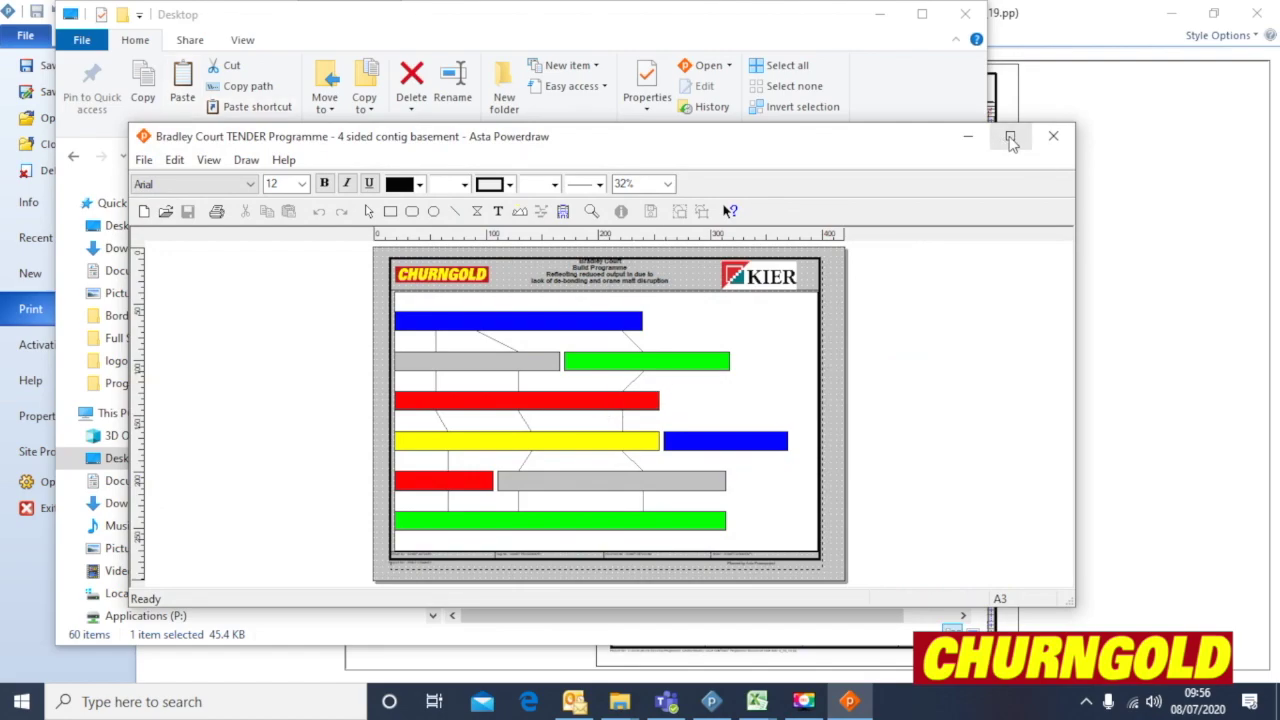
# Maximize Powerdraw and delete the KIER logo from the title block.
pyautogui.click(1010, 135)
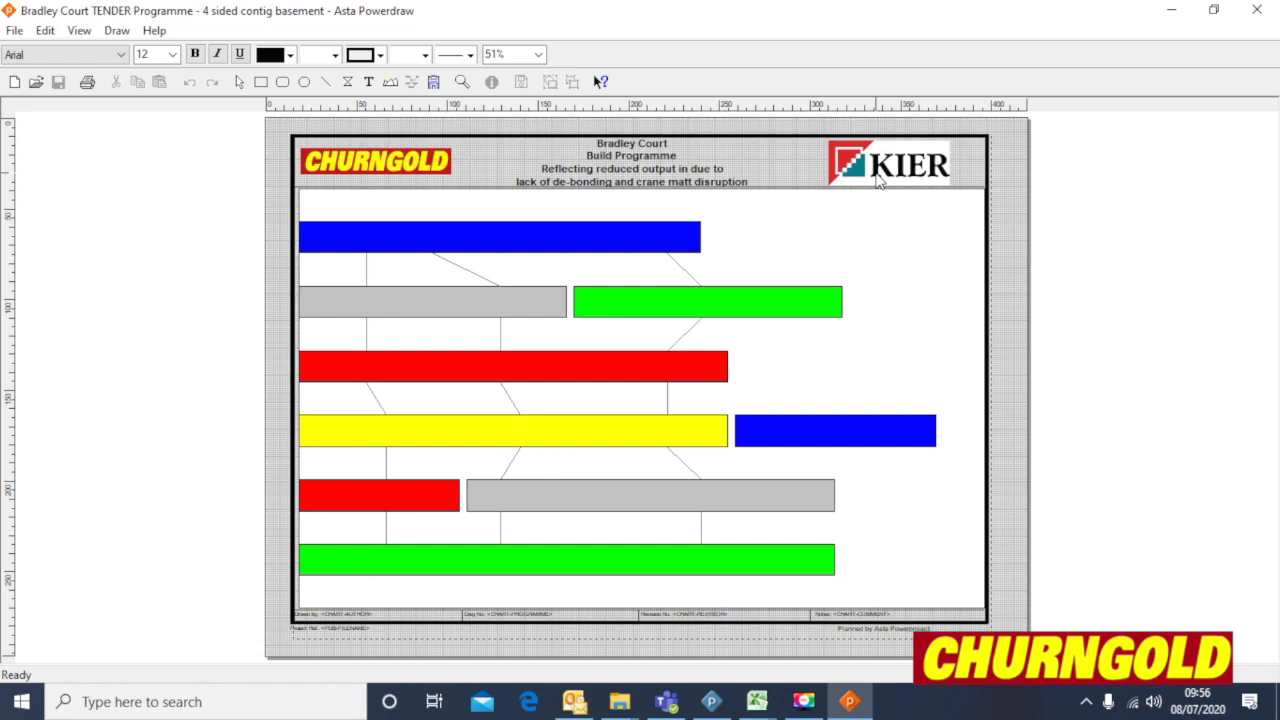
pyautogui.click(877, 177)
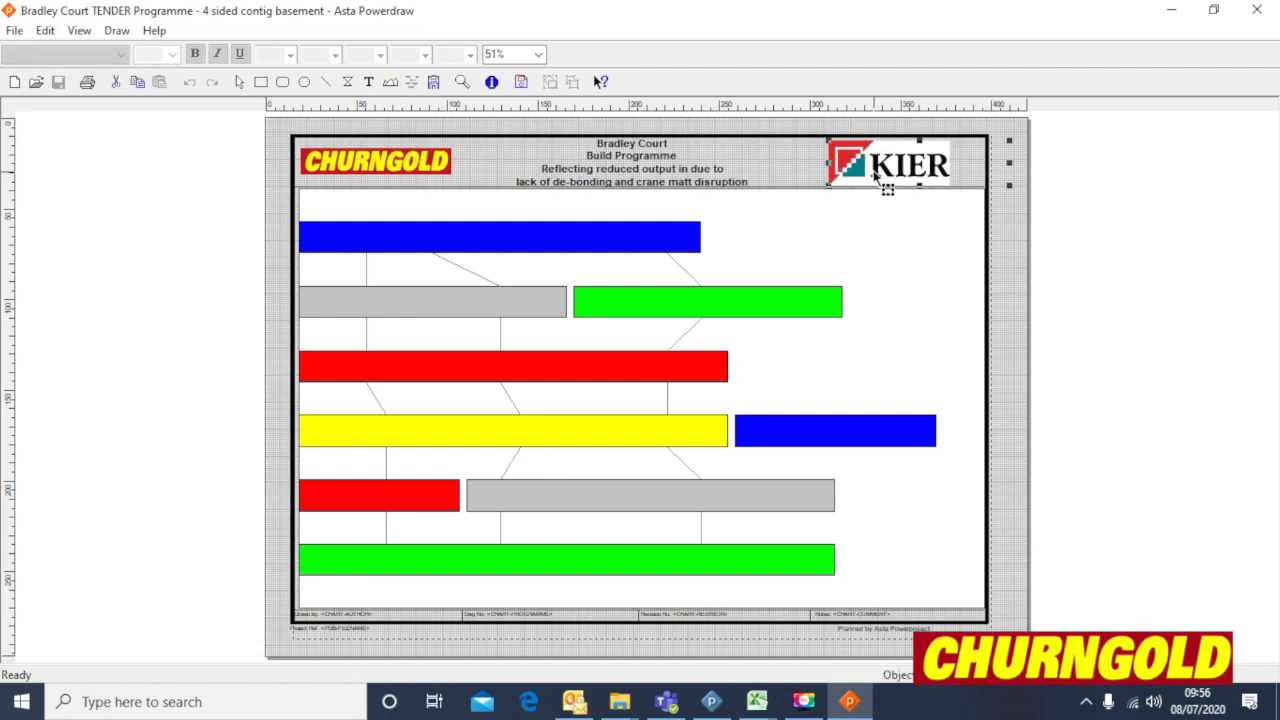
pyautogui.press('Delete')
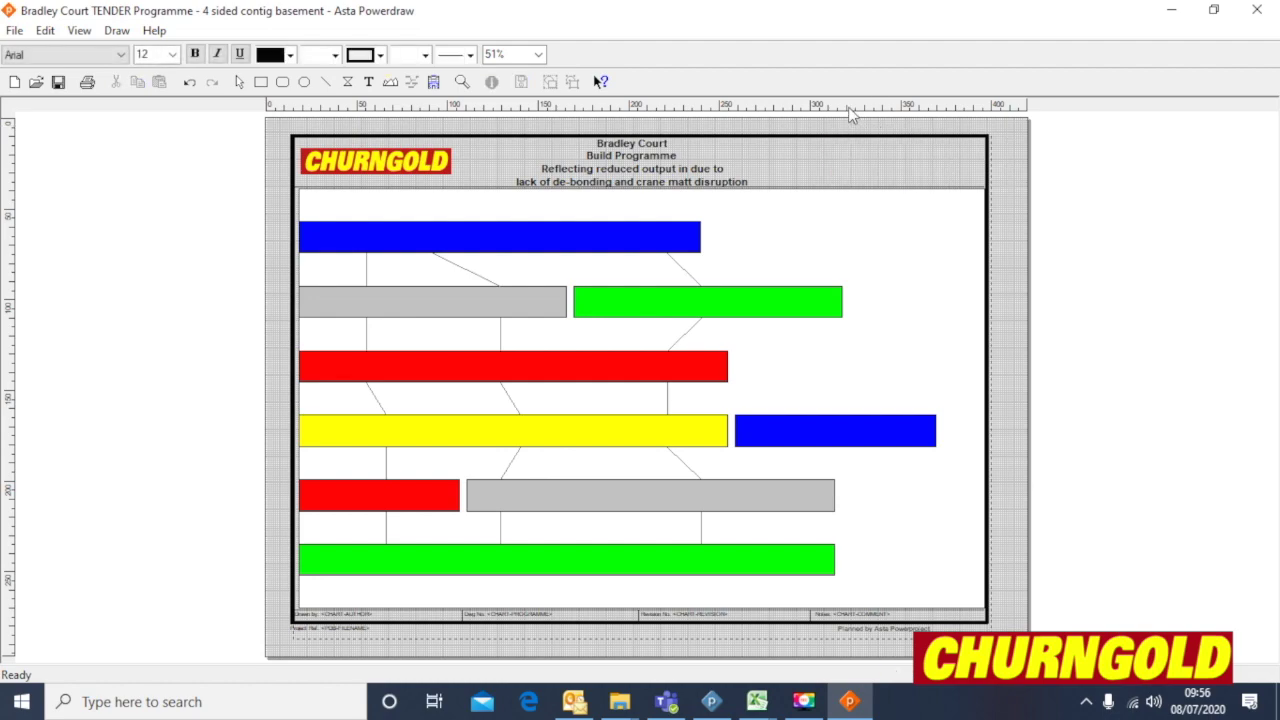
pyautogui.click(390, 84)
# Draw a picture area at the title block's right side and browse for its image.
pyautogui.moveTo(805, 143); pyautogui.dragTo(982, 186)
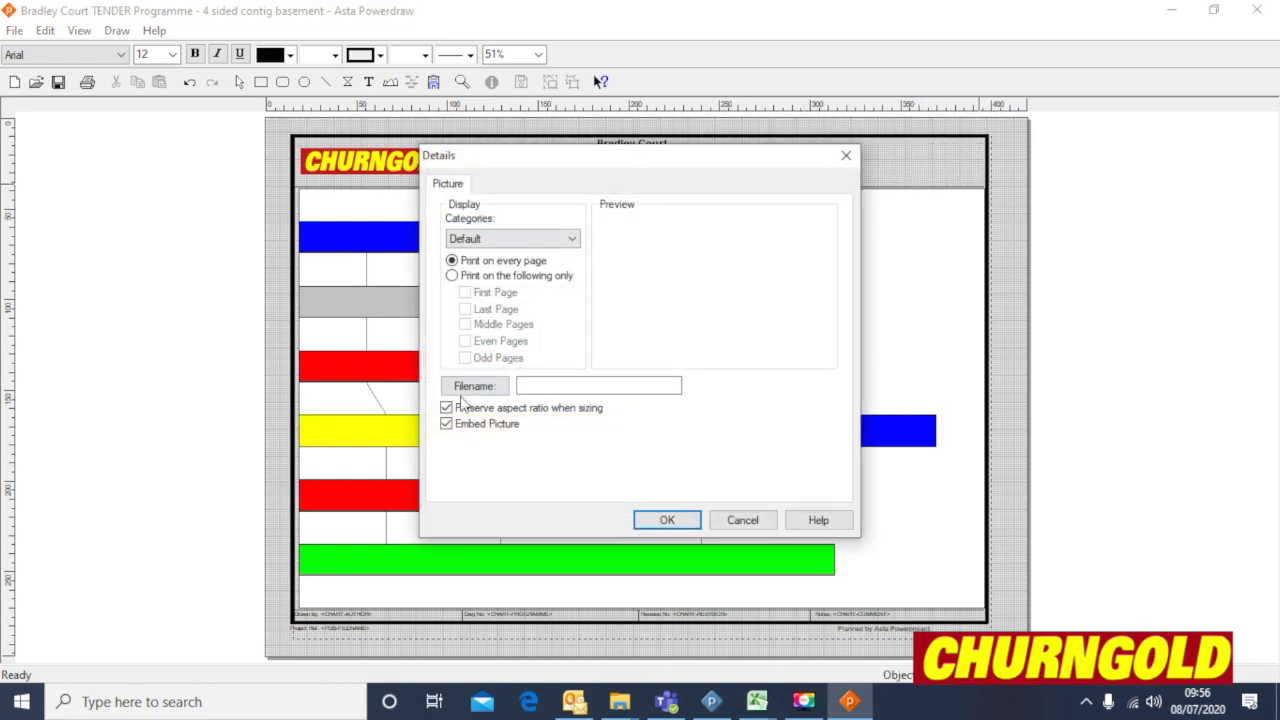
pyautogui.click(487, 394)
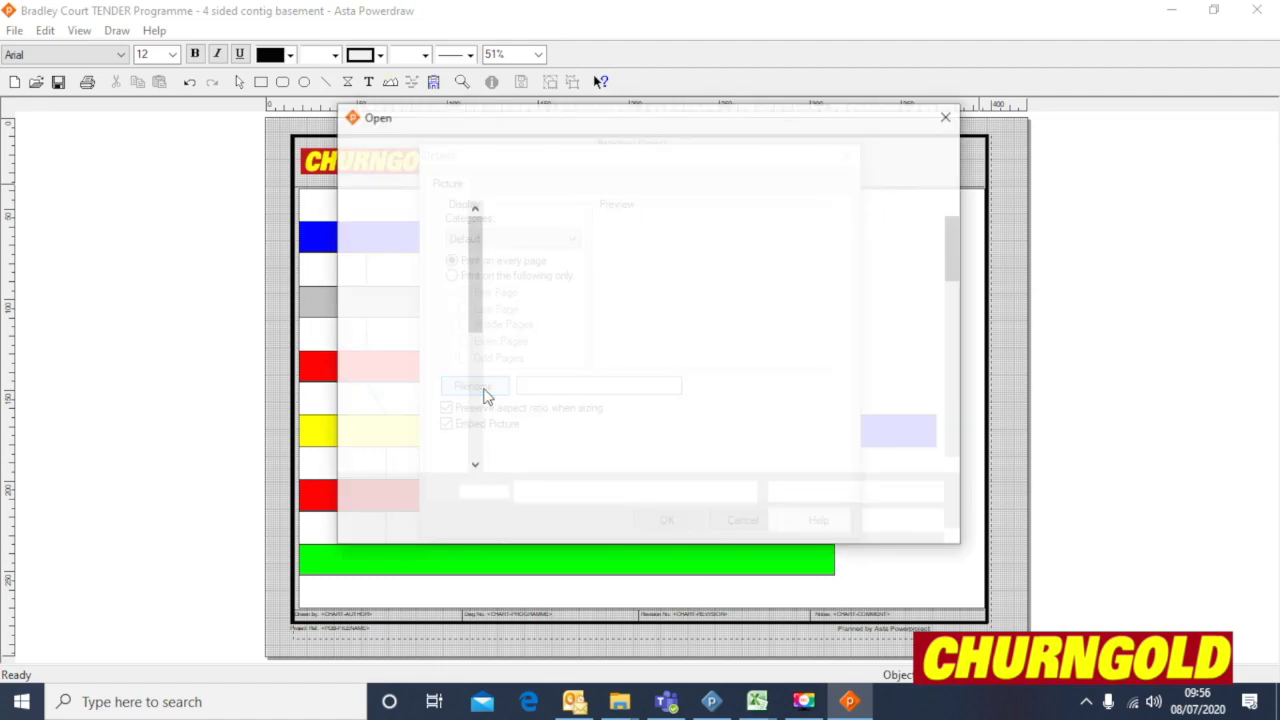
pyautogui.moveTo(622, 706)
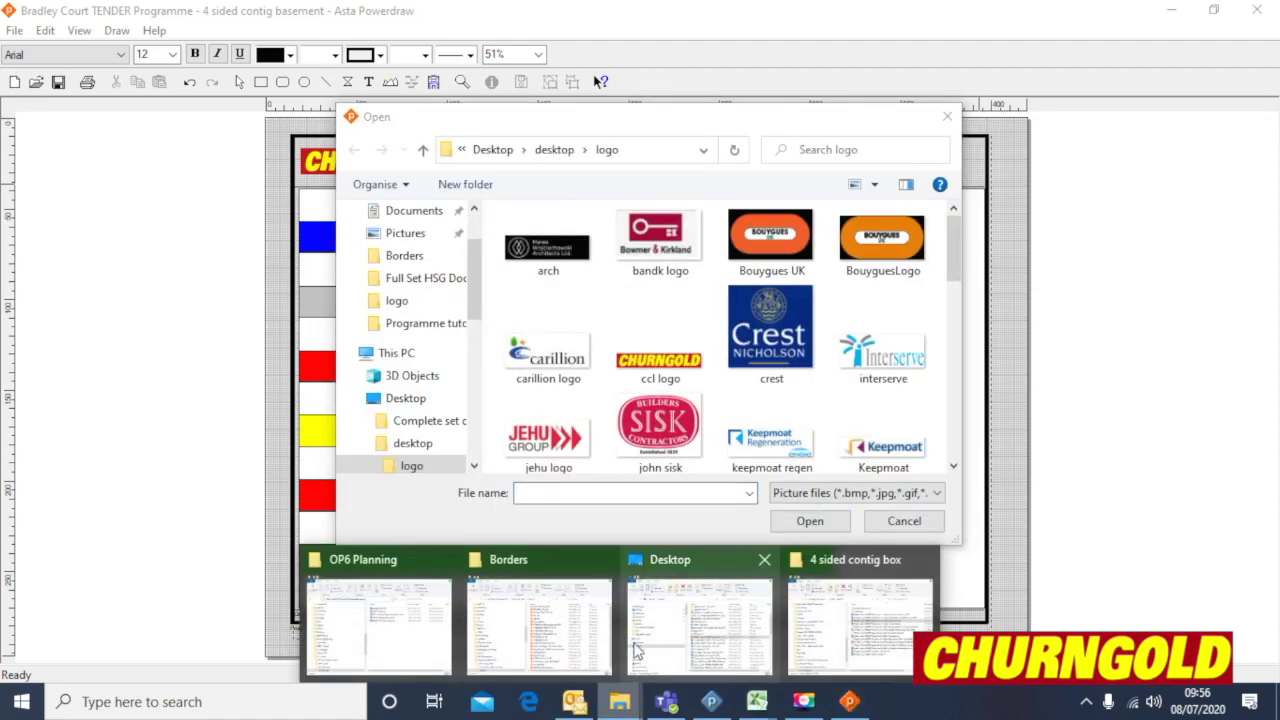
pyautogui.click(578, 640)
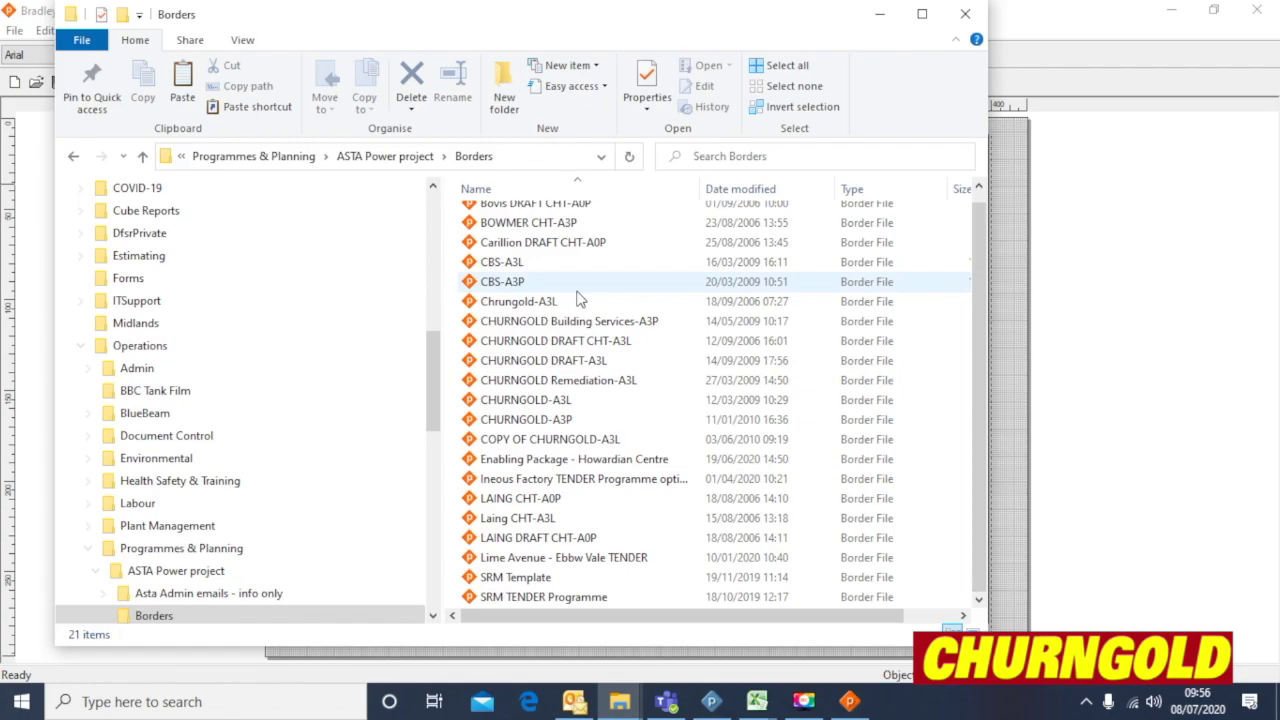
pyautogui.click(325, 157)
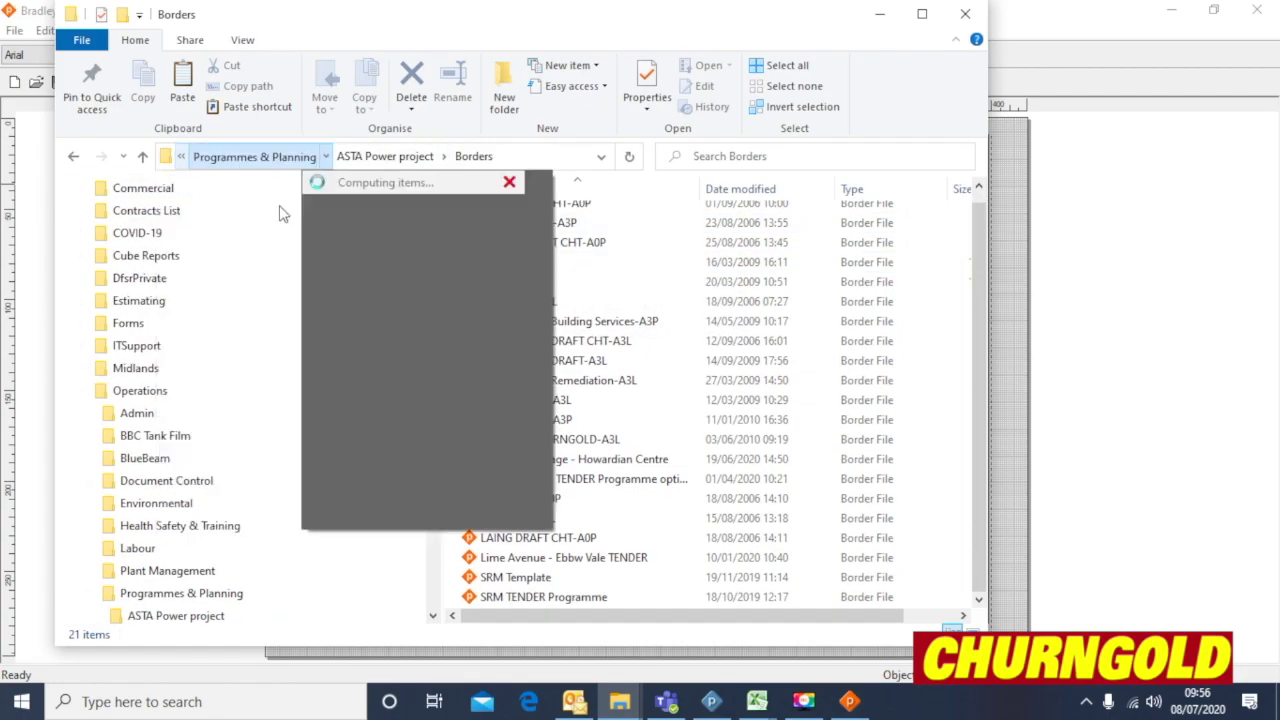
pyautogui.click(395, 184)
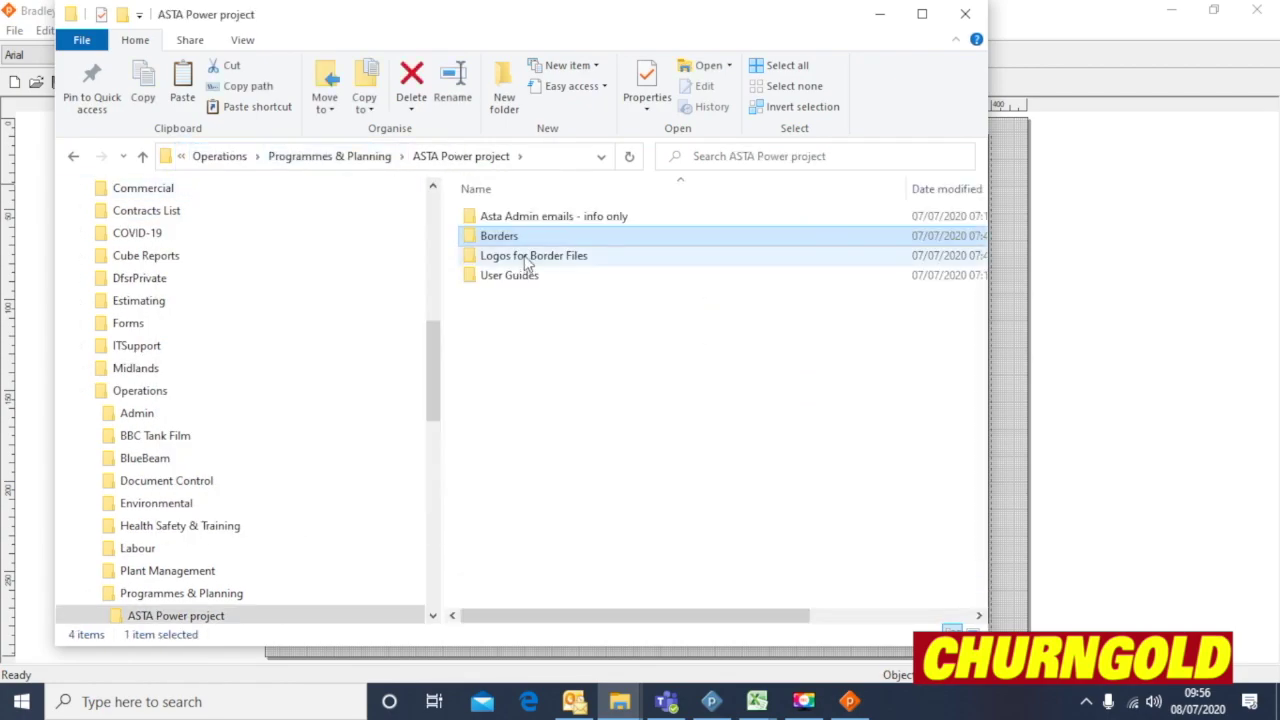
pyautogui.click(527, 258)
pyautogui.doubleClick(524, 255)
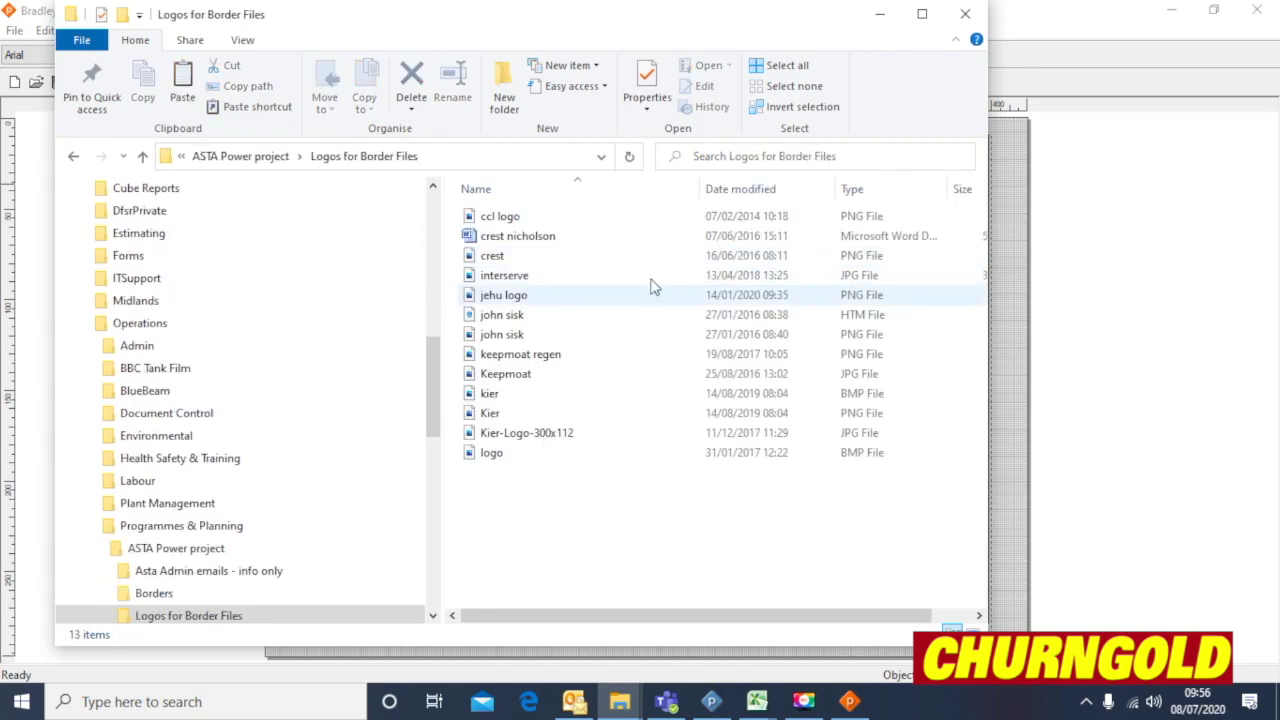
pyautogui.click(876, 18)
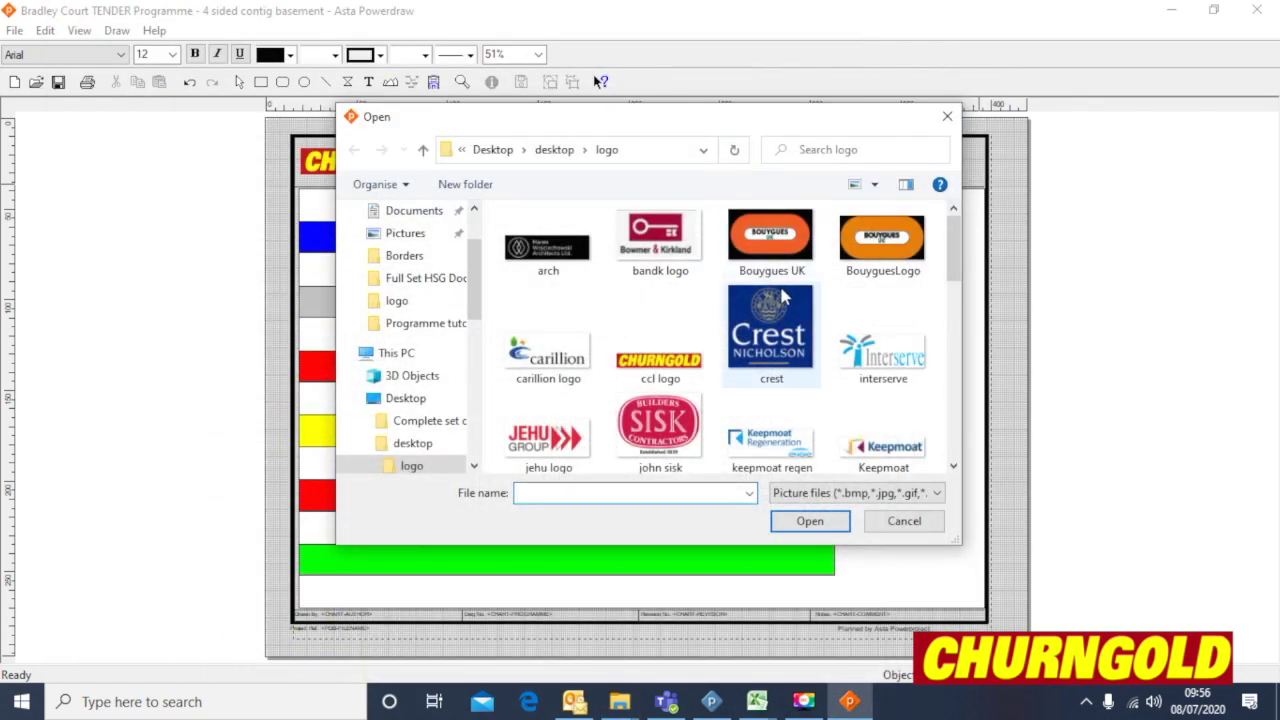
# Insert the 'sir robert mca' logo image into the new picture area.
pyautogui.scroll(-10, 776, 377)
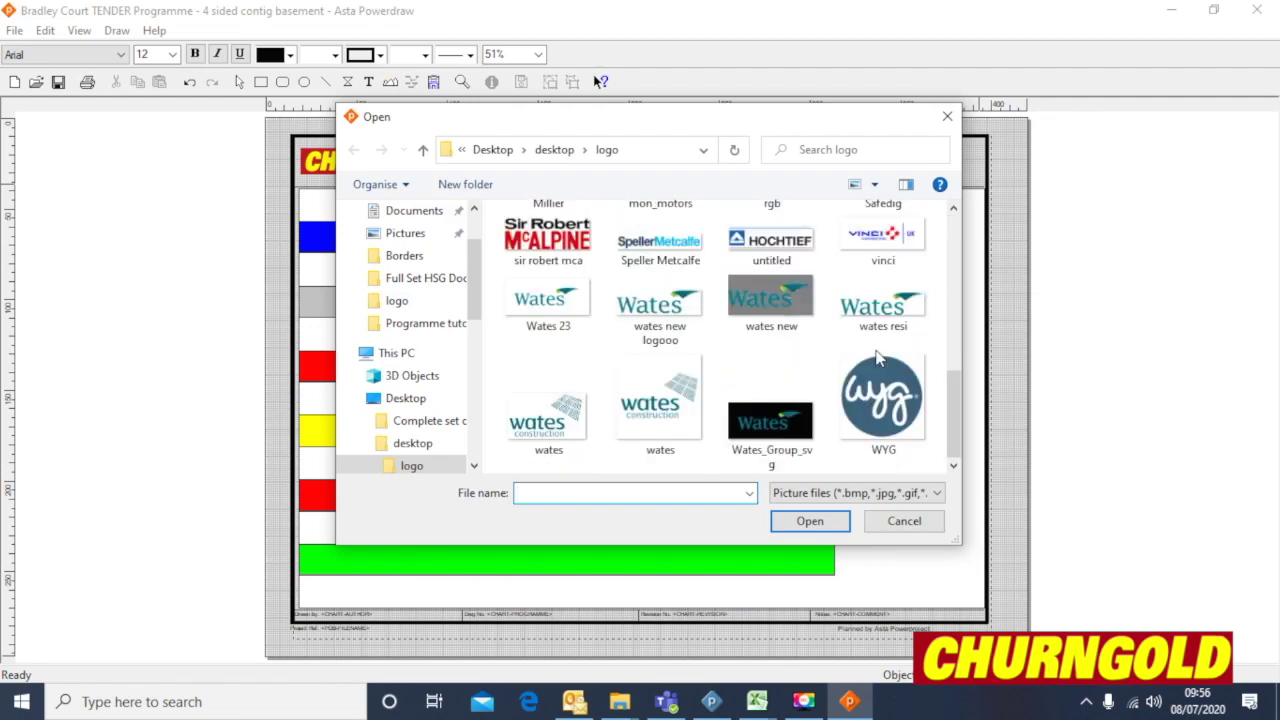
pyautogui.scroll(10, 877, 362)
pyautogui.scroll(-10, 790, 300)
pyautogui.scroll(10, 790, 300)
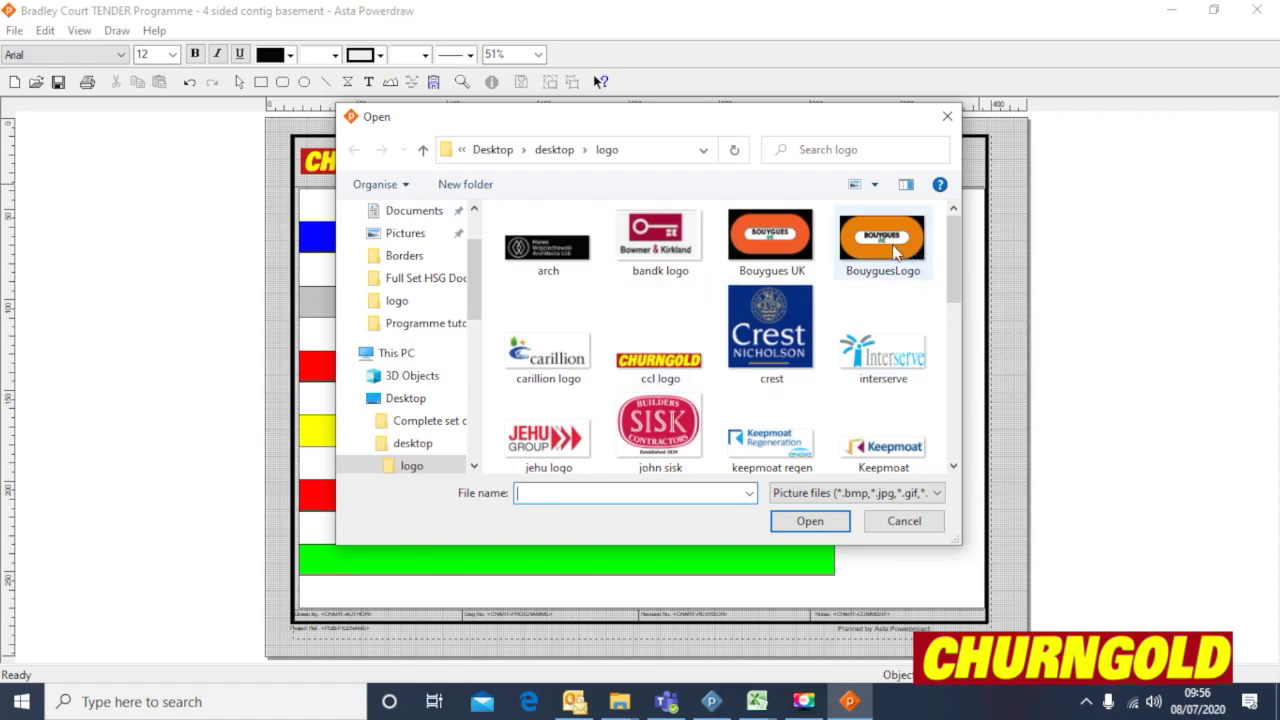
pyautogui.scroll(-10, 897, 280)
pyautogui.scroll(6, 897, 277)
pyautogui.scroll(-2, 703, 328)
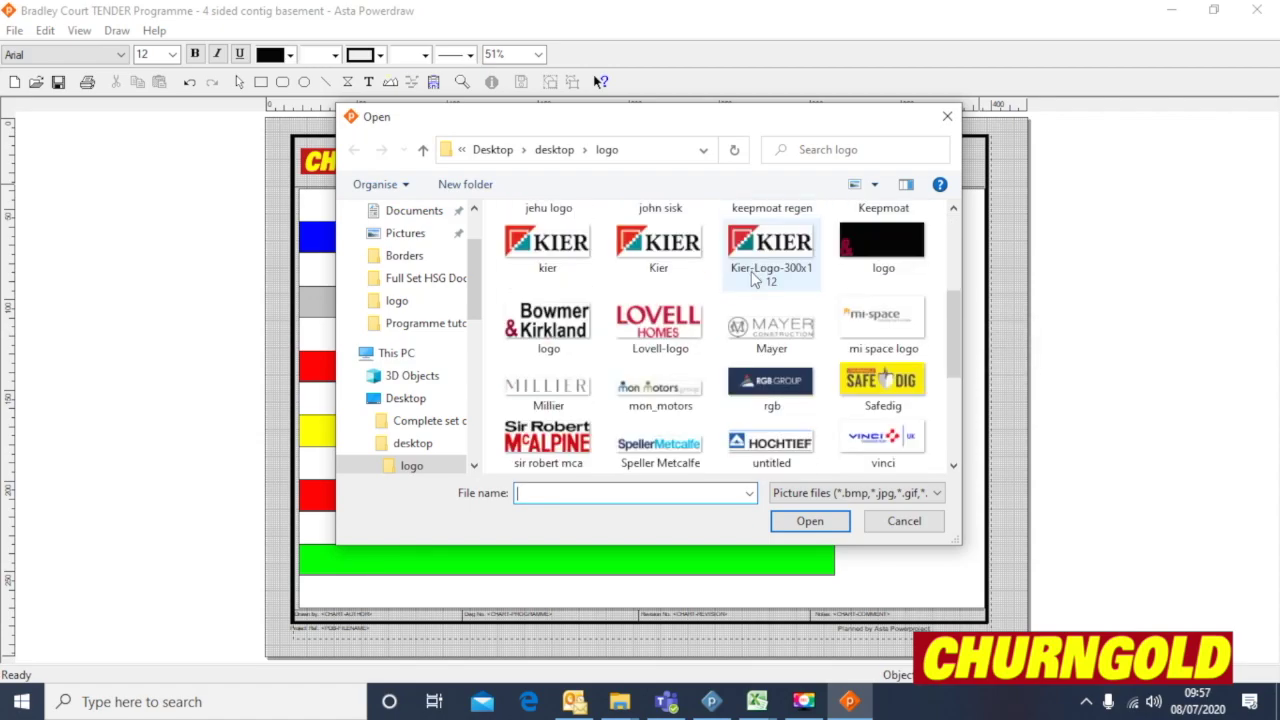
pyautogui.scroll(-3, 720, 345)
pyautogui.click(548, 240)
pyautogui.click(812, 521)
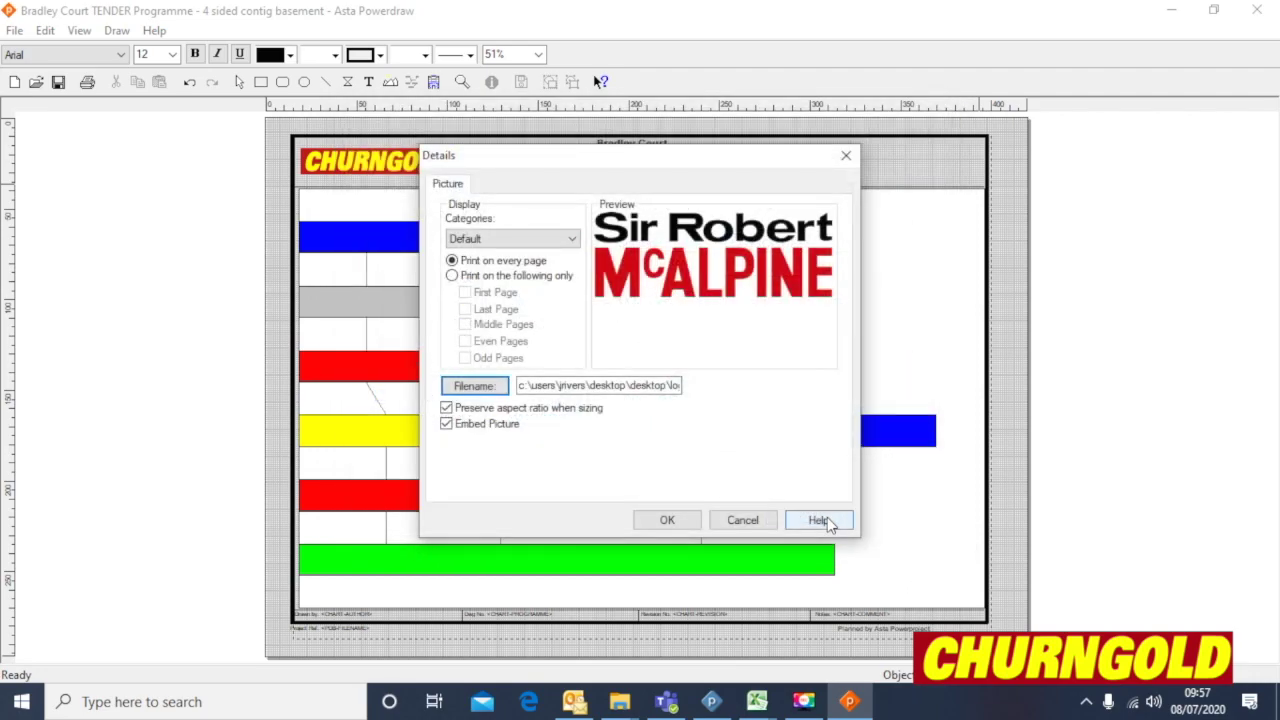
pyautogui.click(667, 520)
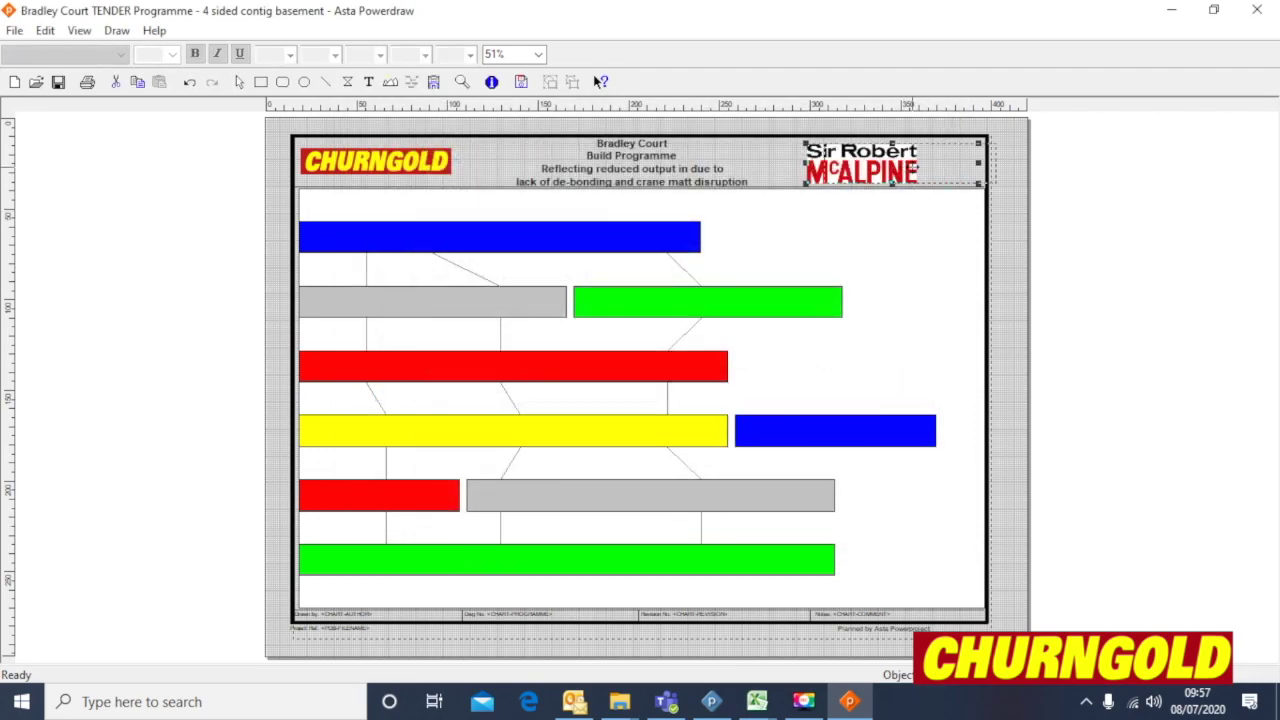
# Shift the logo right and retype the heading as 'Tutorial Programme' / 'Rpeort Card'.
pyautogui.moveTo(935, 163); pyautogui.dragTo(960, 162)
pyautogui.click(818, 178)
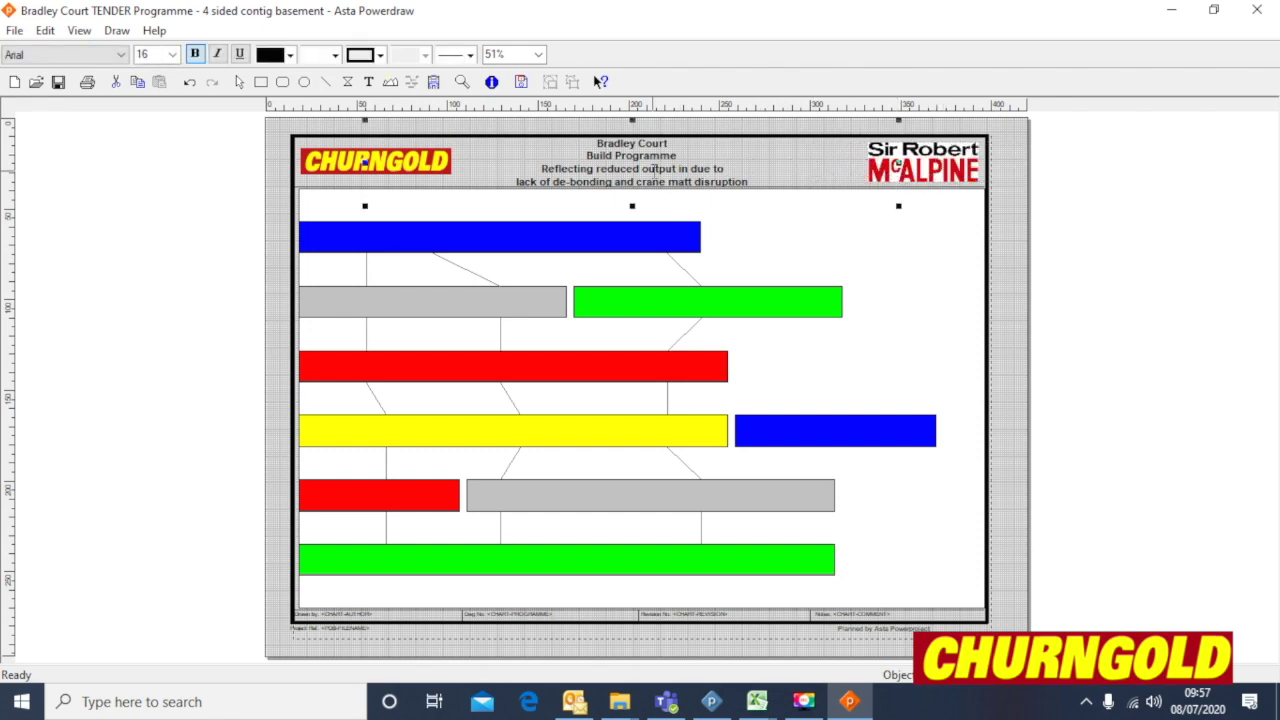
pyautogui.moveTo(750, 183); pyautogui.dragTo(597, 142)
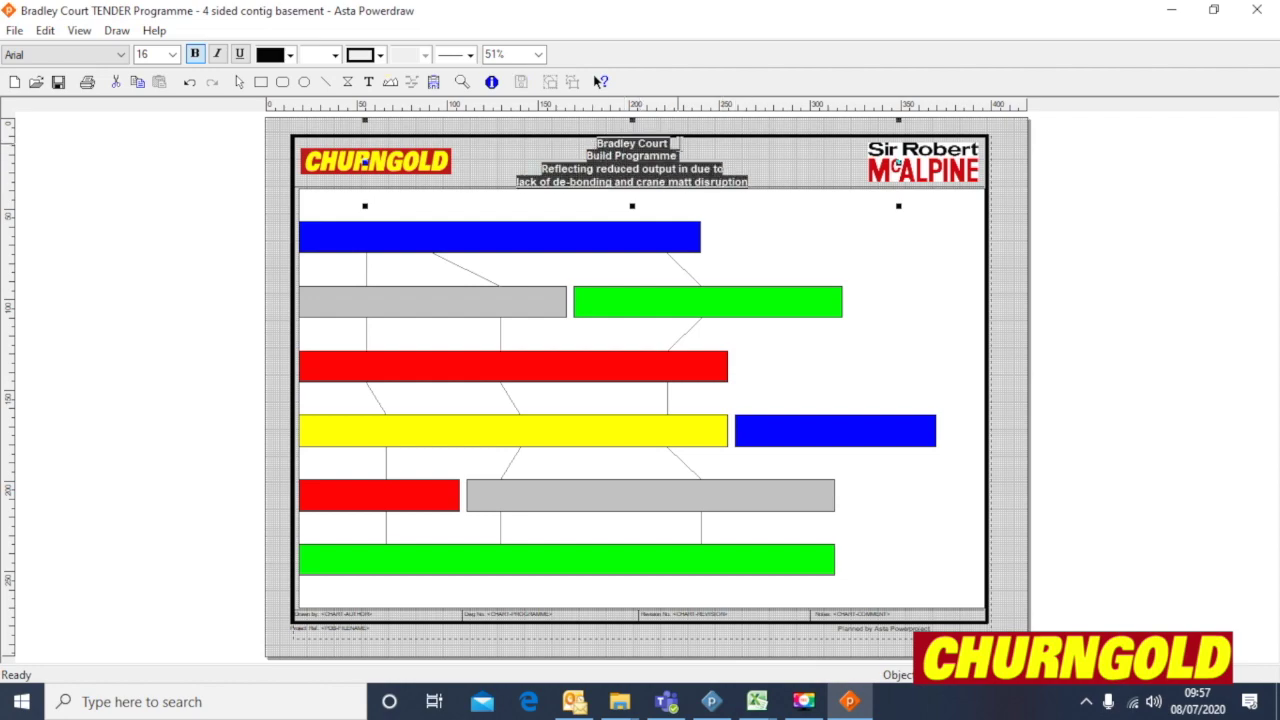
pyautogui.press('Delete')
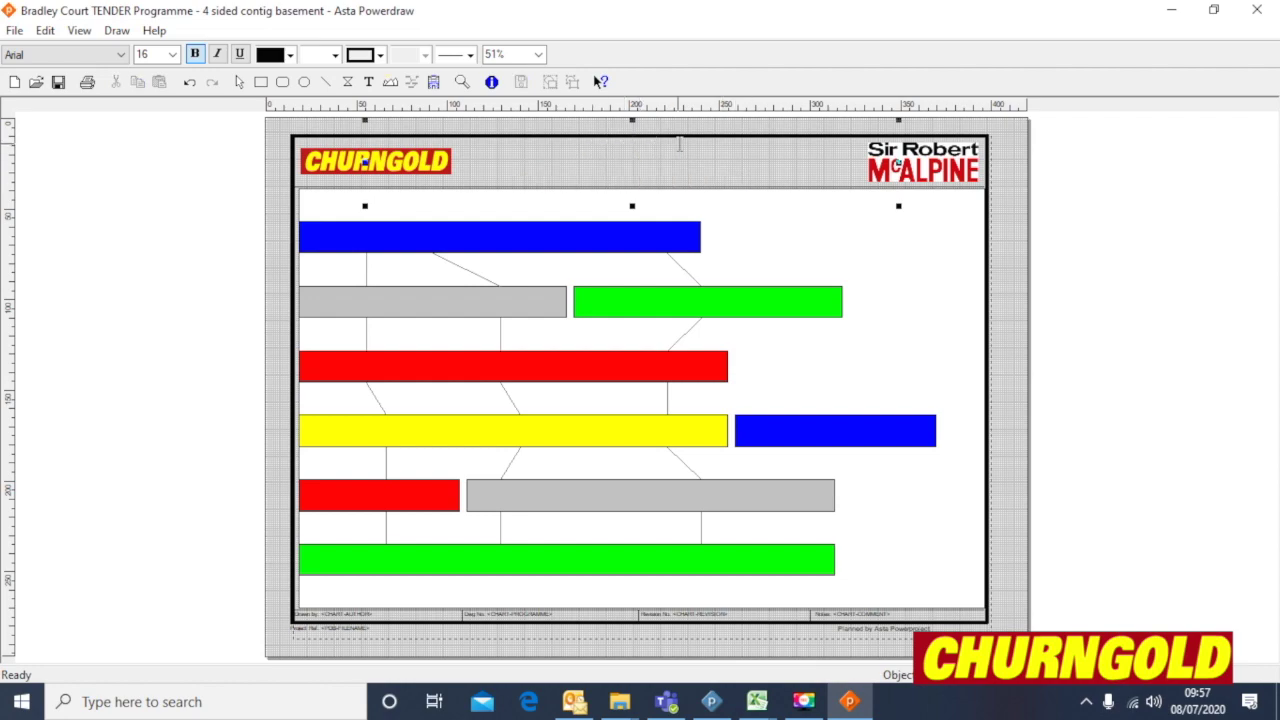
pyautogui.write('Tutorial Programme')
pyautogui.press('Return')
pyautogui.write('R')
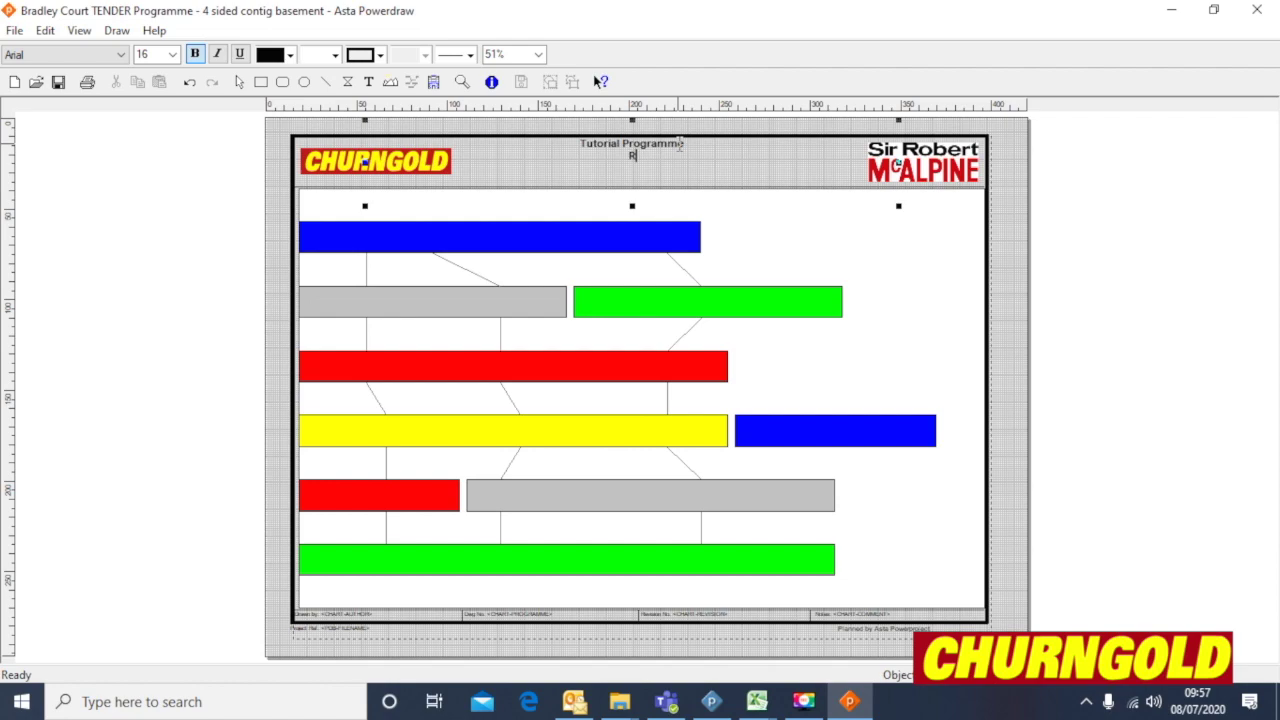
pyautogui.write('peort Card')
pyautogui.moveTo(674, 158); pyautogui.dragTo(555, 140)
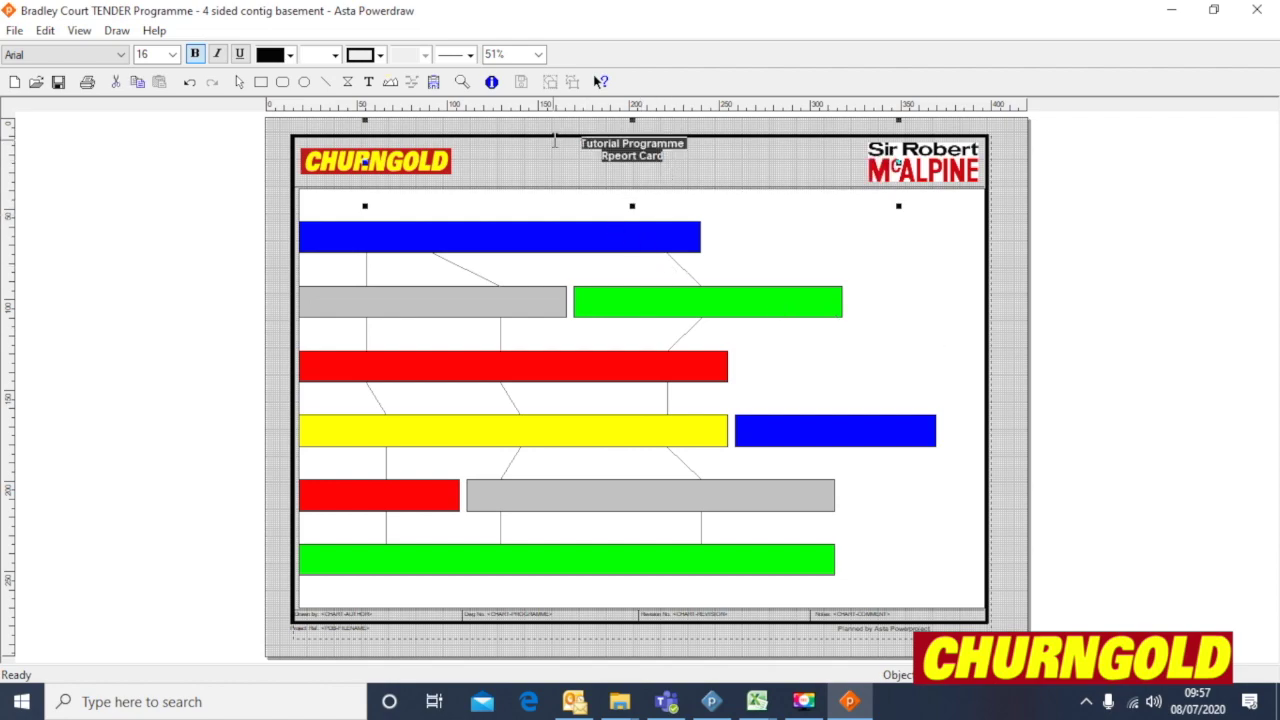
# Set the title to 22 pt and correct 'Rpeort' to 'Report'.
pyautogui.click(172, 54)
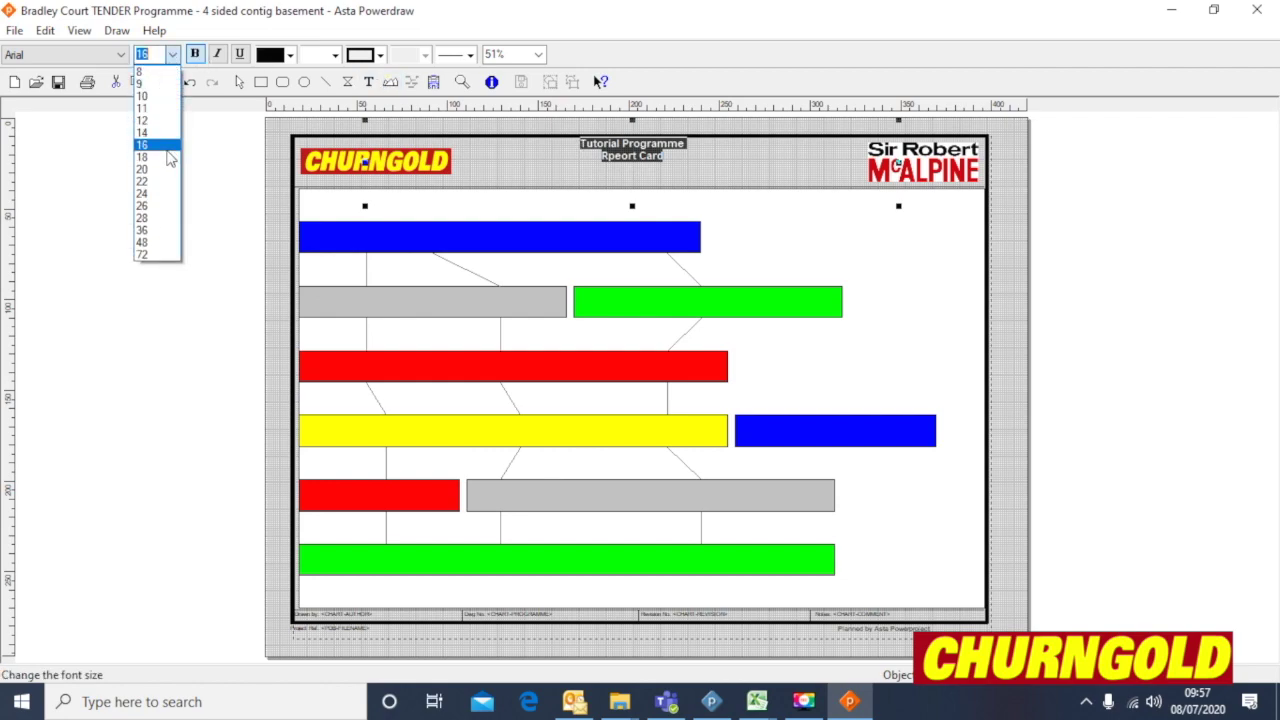
pyautogui.click(162, 182)
pyautogui.click(605, 164)
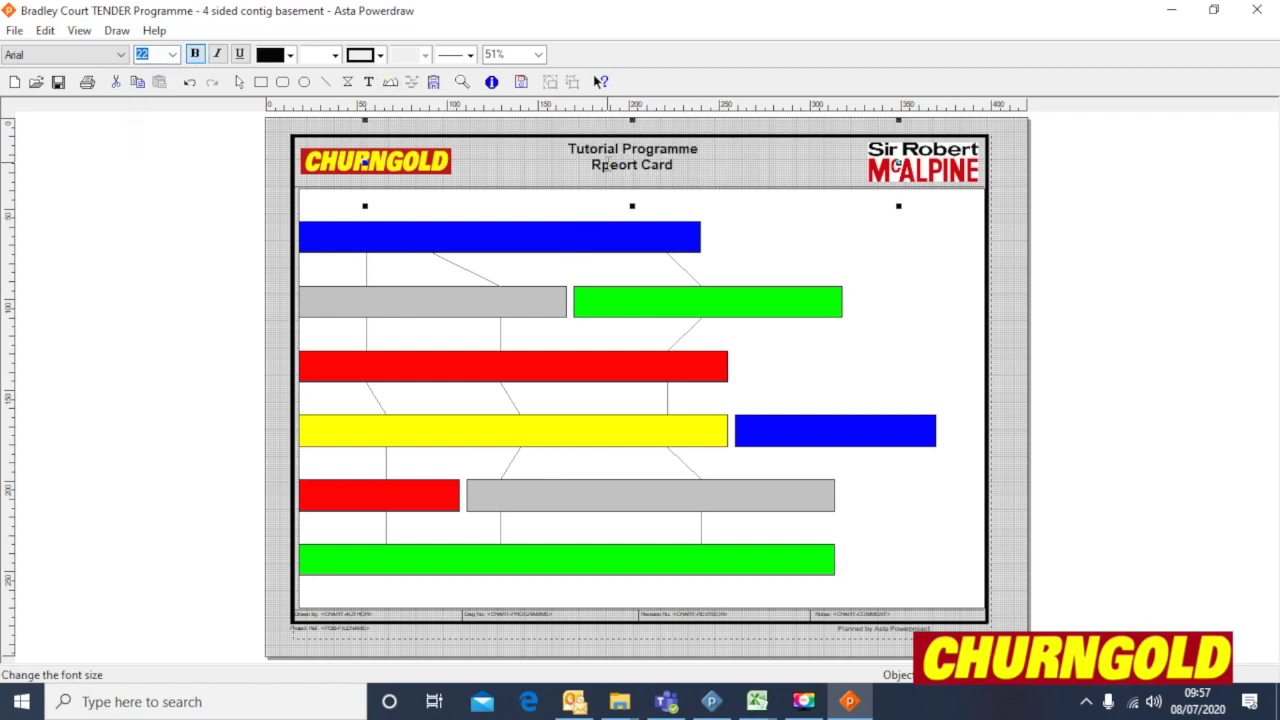
pyautogui.press('BackSpace')
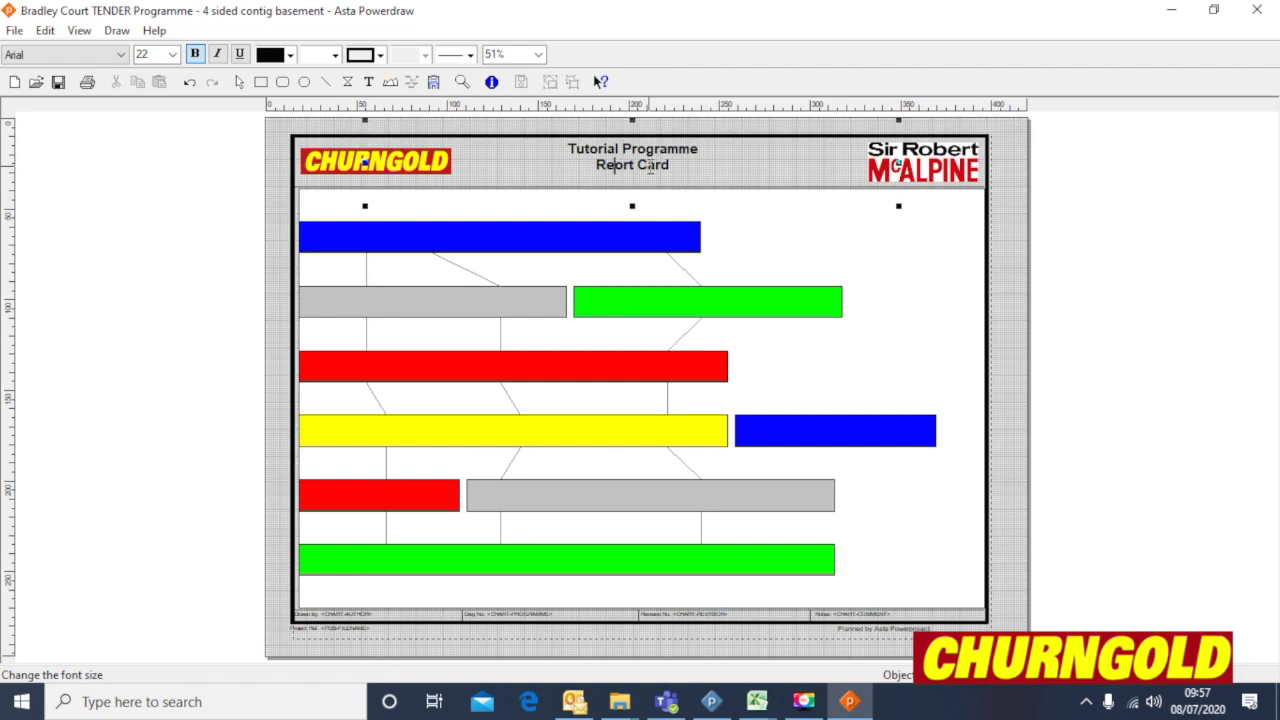
pyautogui.write('p')
# Exit Powerdraw and close Explorer to return to the Print dialog.
pyautogui.click(14, 30)
pyautogui.click(66, 92)
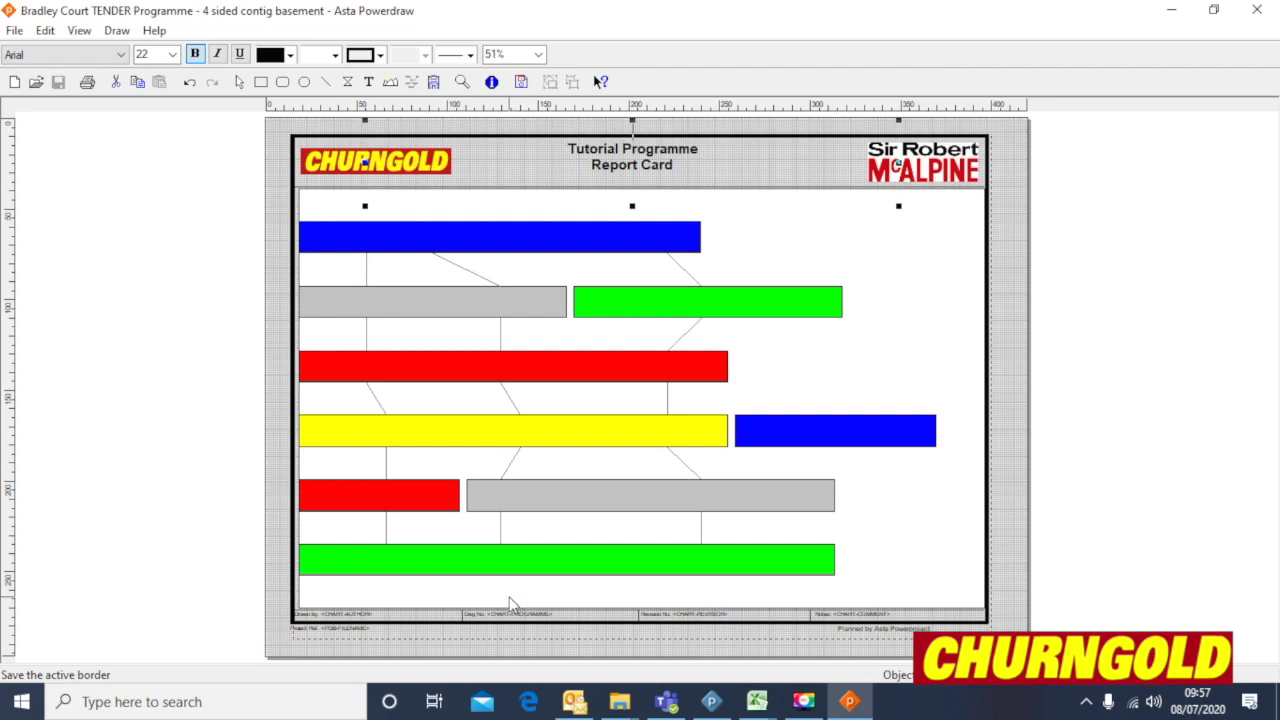
pyautogui.click(8, 32)
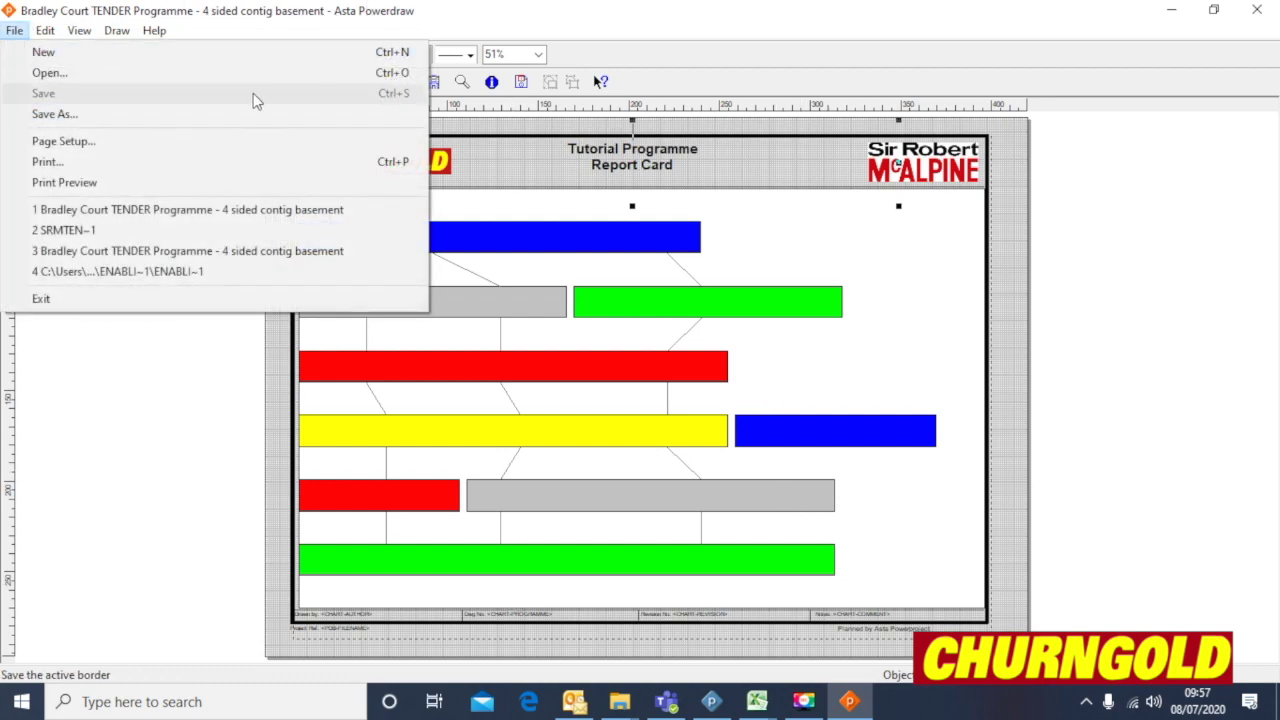
pyautogui.click(1258, 12)
pyautogui.click(1258, 12)
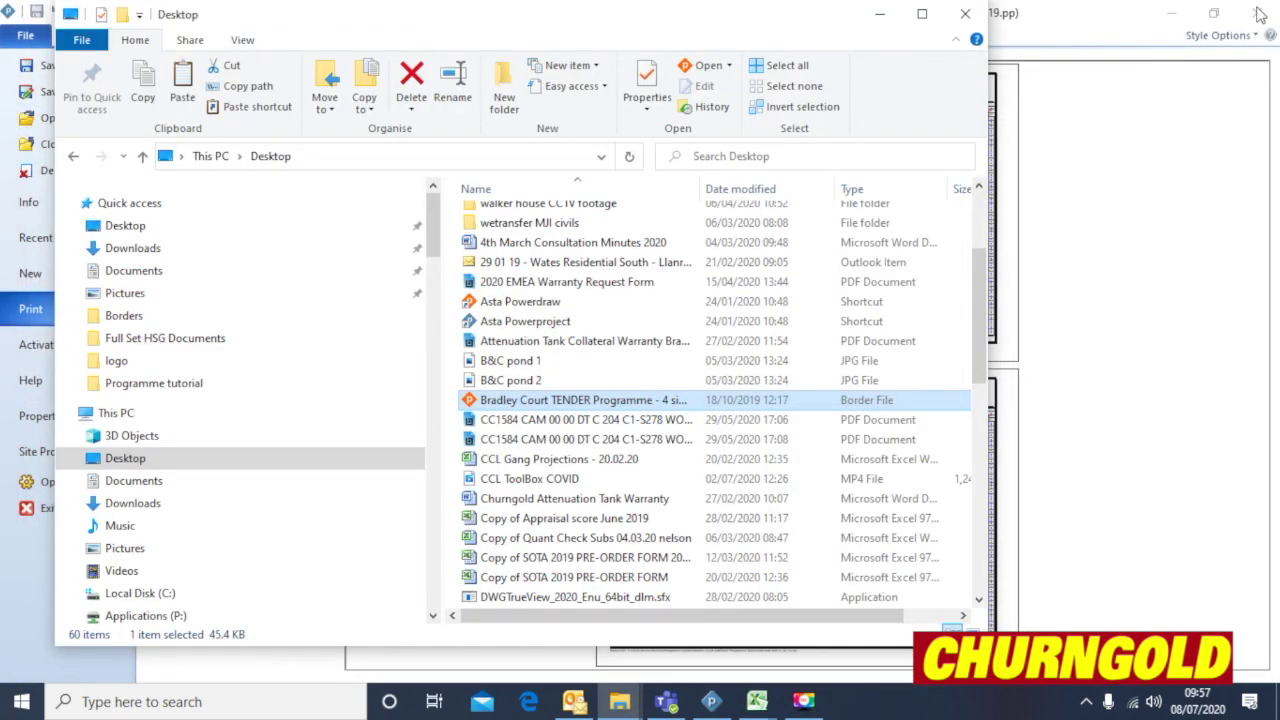
pyautogui.click(965, 14)
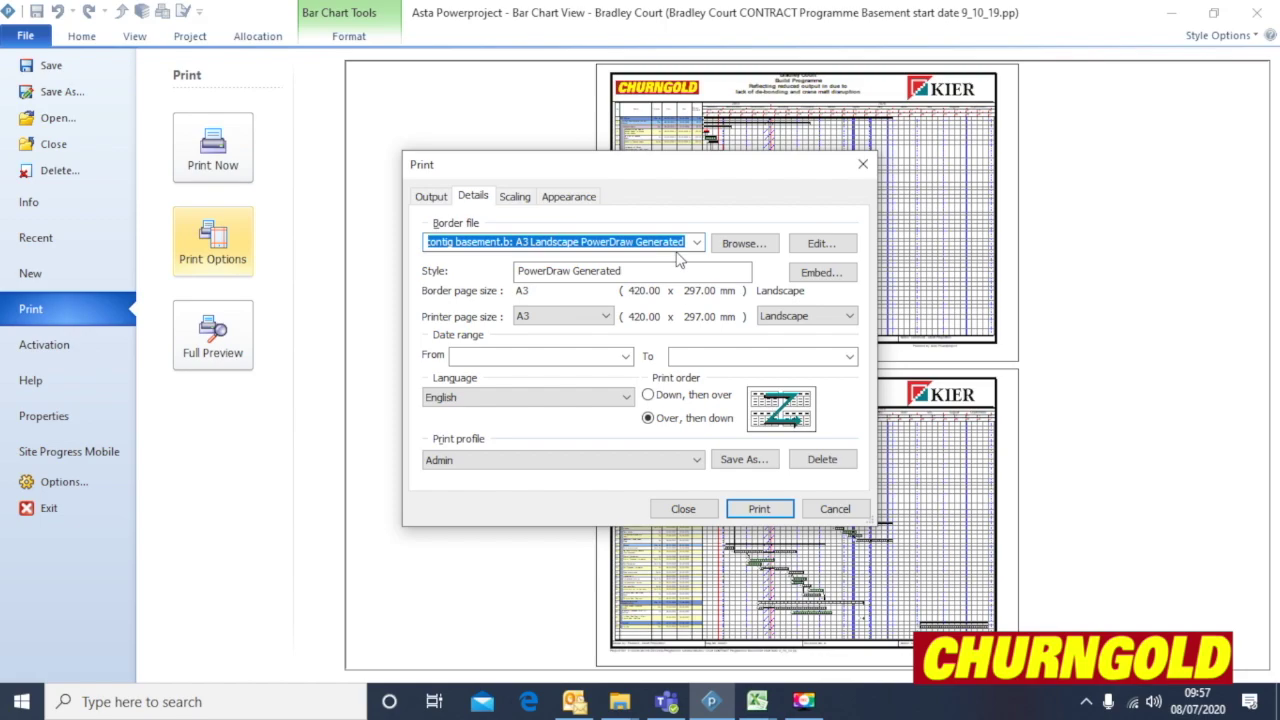
# Choose the Desktop Bradley Court TENDER border file, keeping A3 landscape pages.
pyautogui.click(606, 316)
pyautogui.click(608, 331)
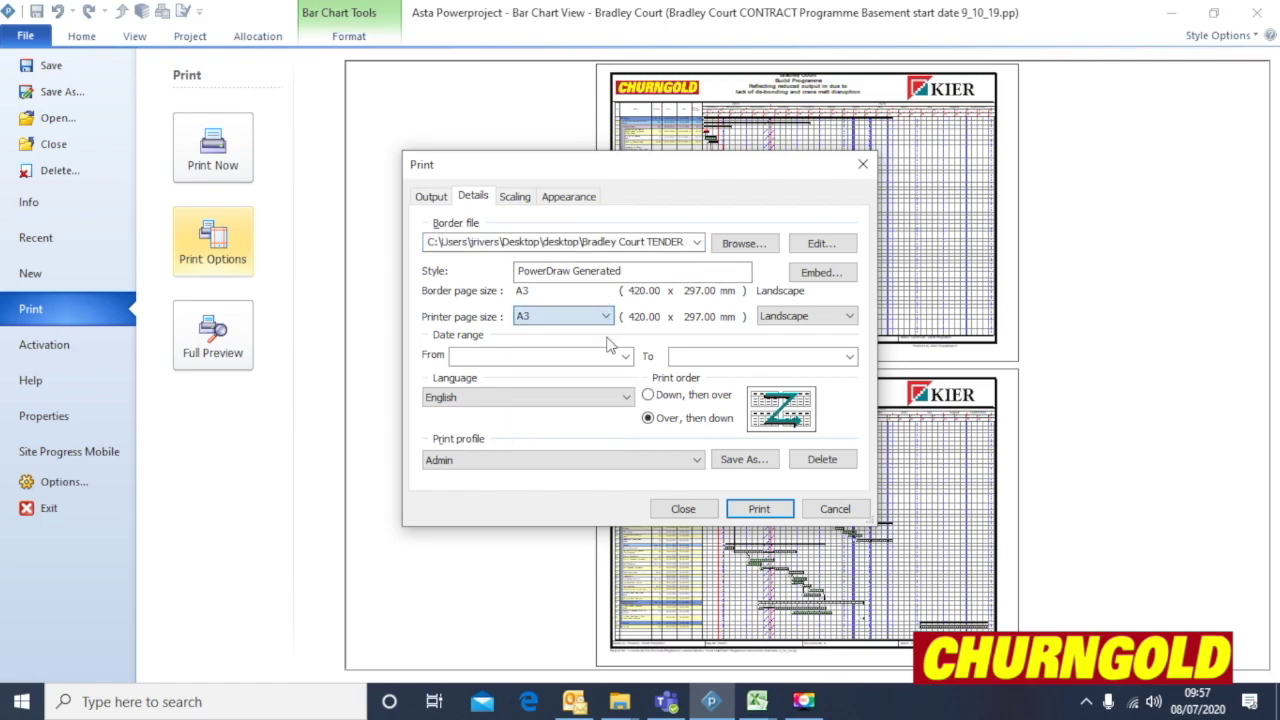
pyautogui.click(845, 316)
pyautogui.click(843, 333)
pyautogui.click(606, 316)
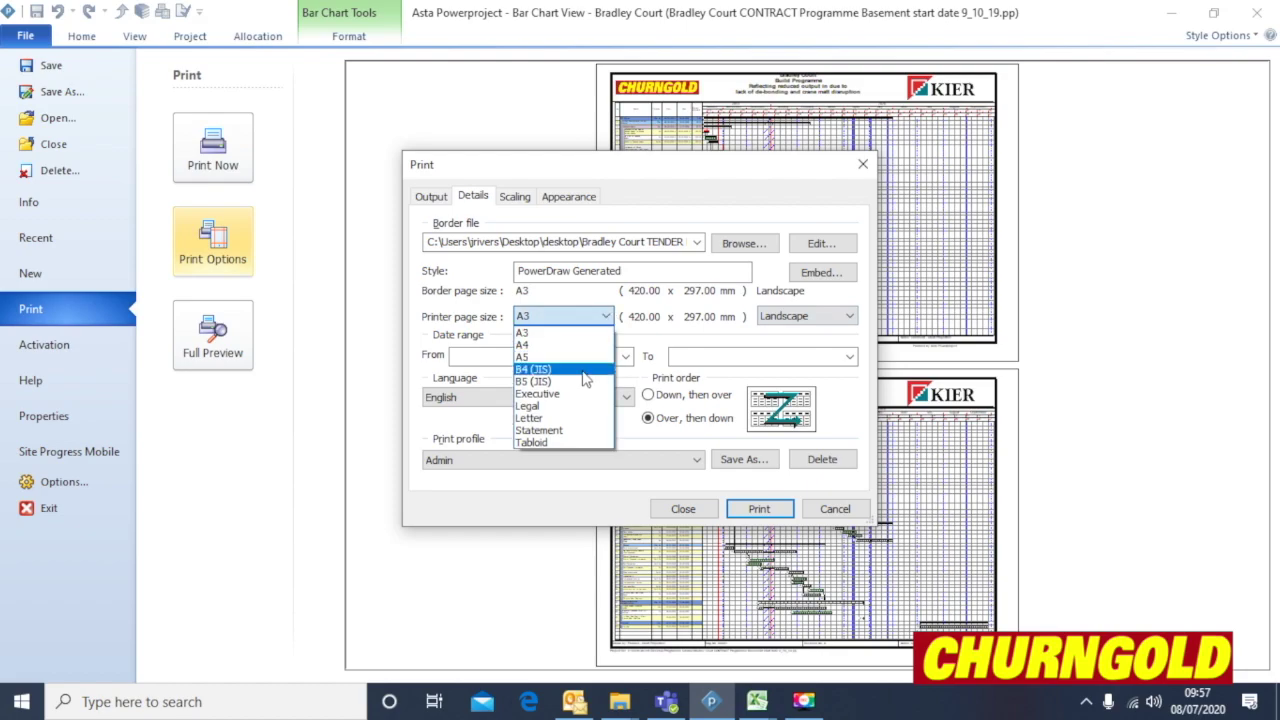
pyautogui.click(586, 314)
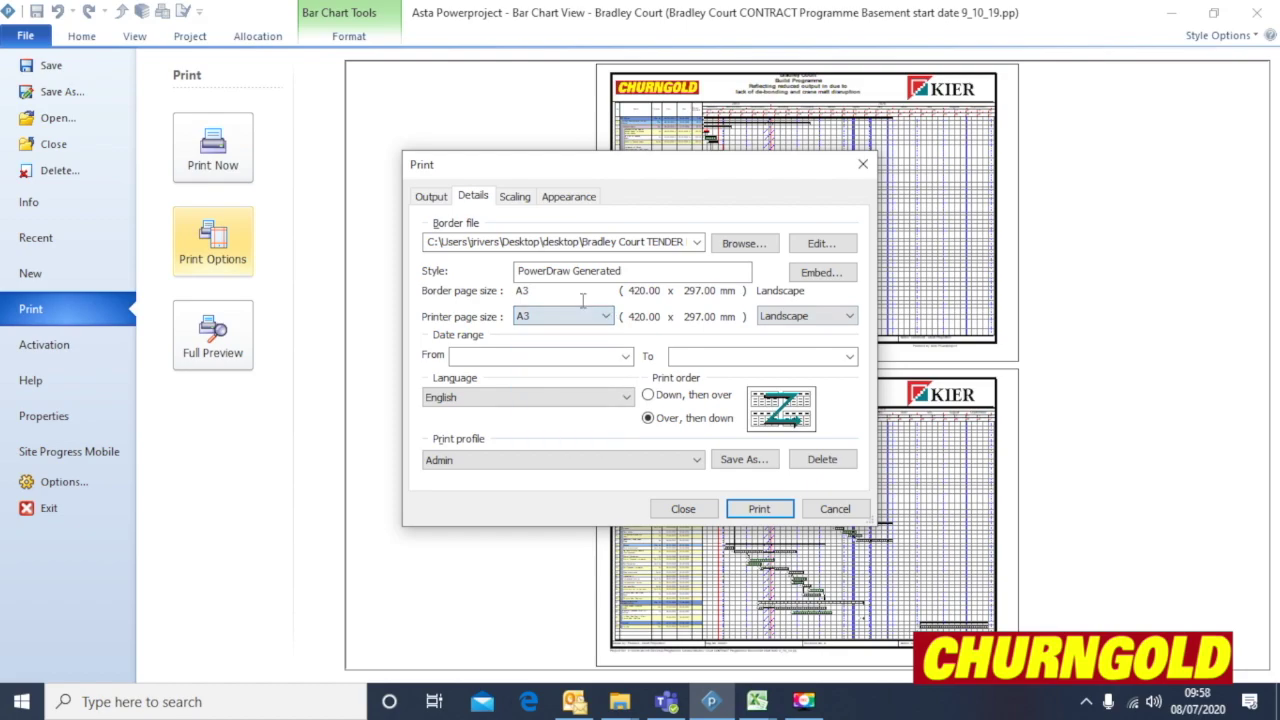
pyautogui.click(518, 205)
# Set vertical Fit to at most 3 pages and bring up the Output settings.
pyautogui.moveTo(695, 165); pyautogui.dragTo(420, 170)
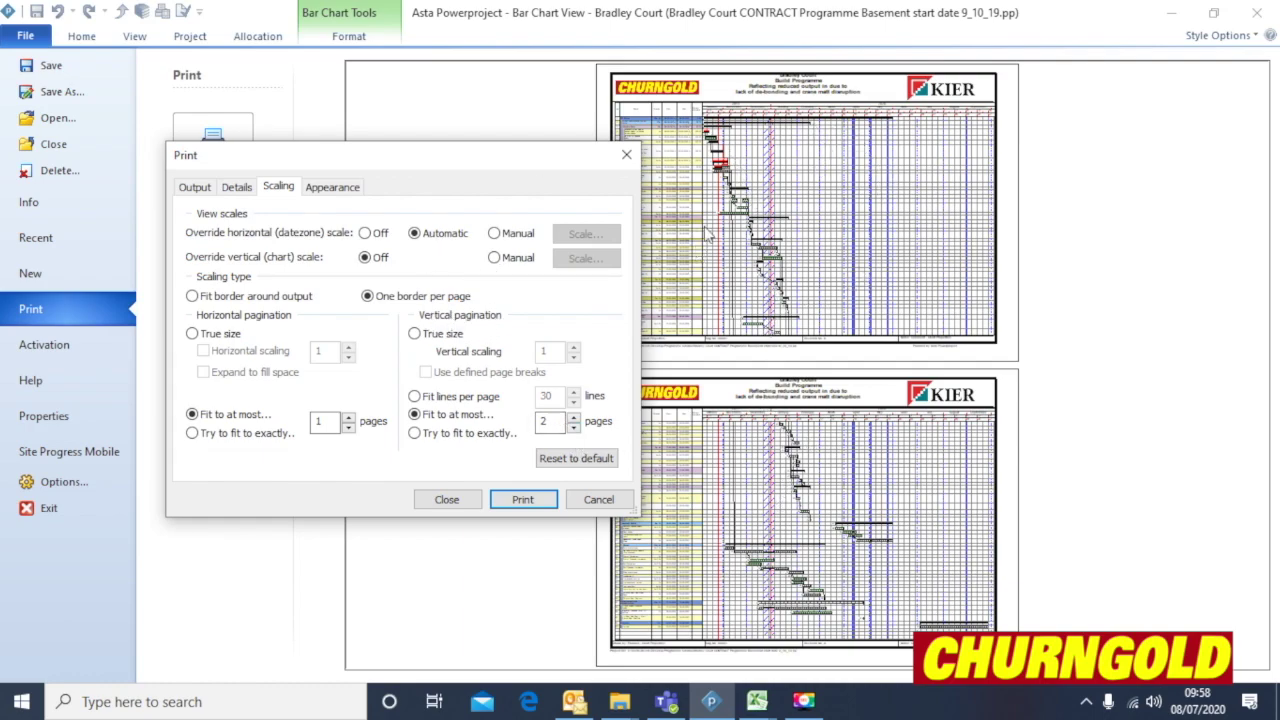
pyautogui.click(573, 416)
pyautogui.click(236, 187)
pyautogui.click(195, 187)
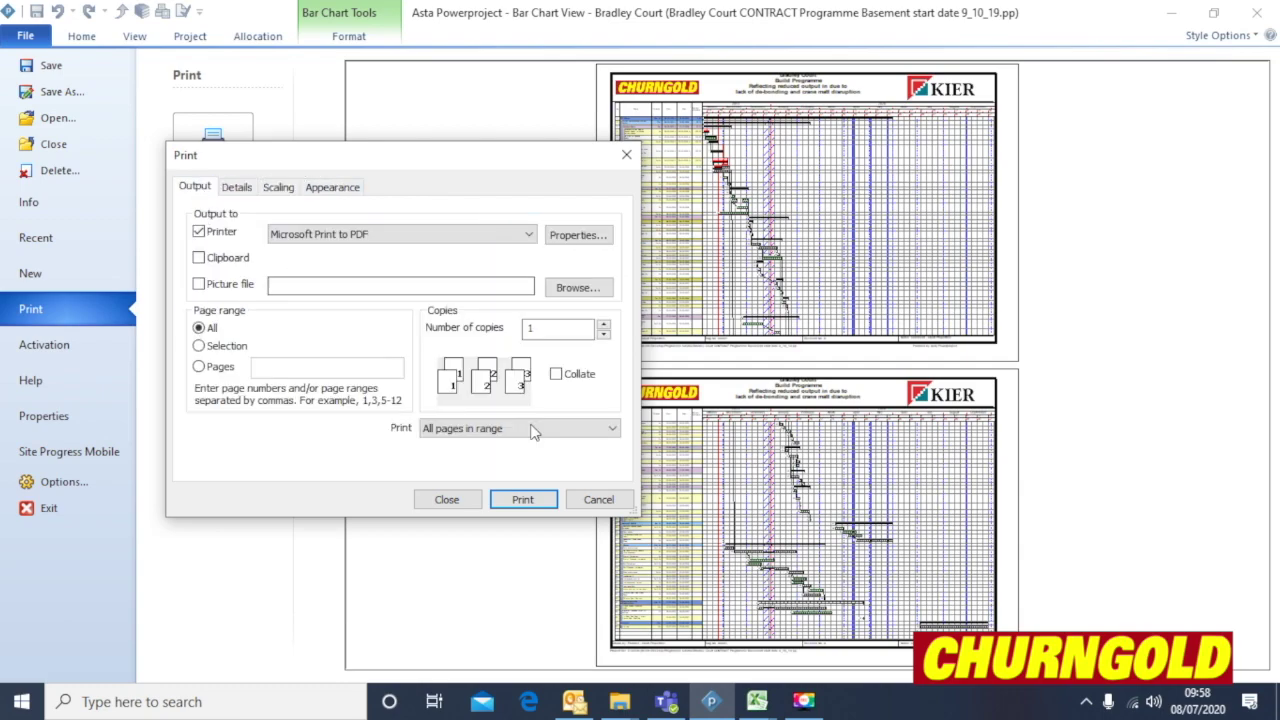
# Print the bar chart to the Microsoft Print to PDF printer.
pyautogui.click(514, 238)
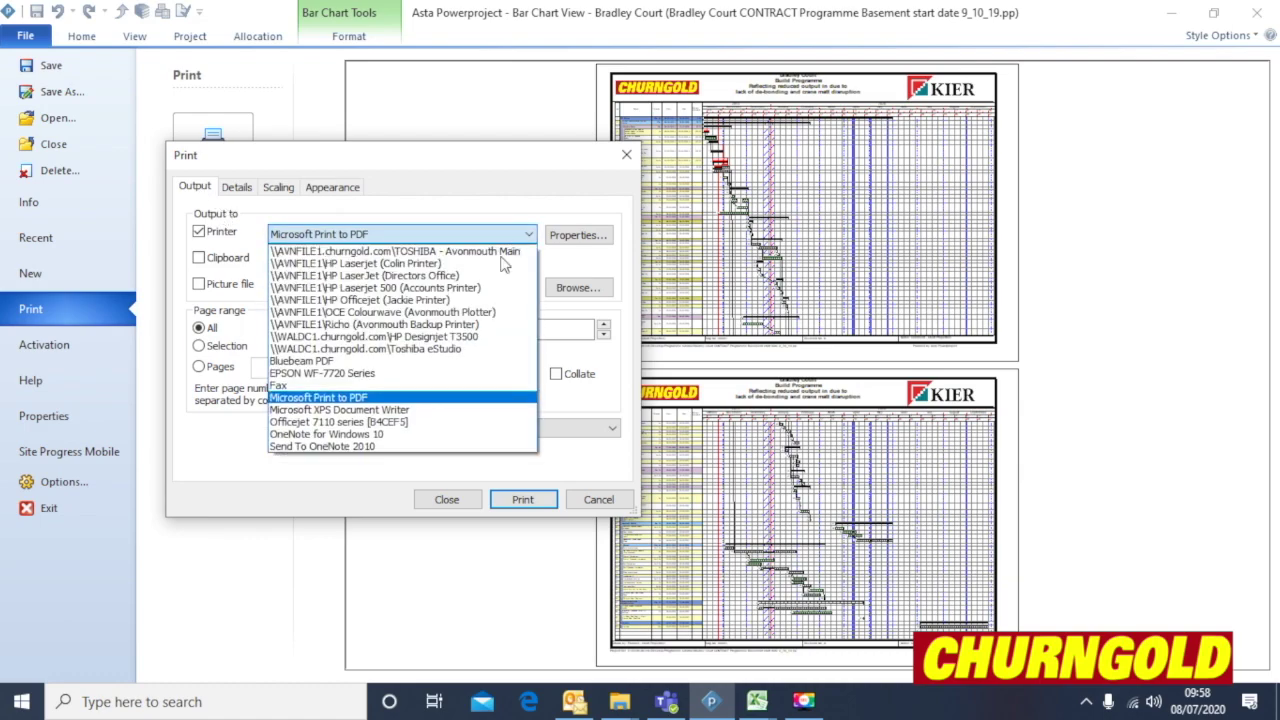
pyautogui.click(430, 400)
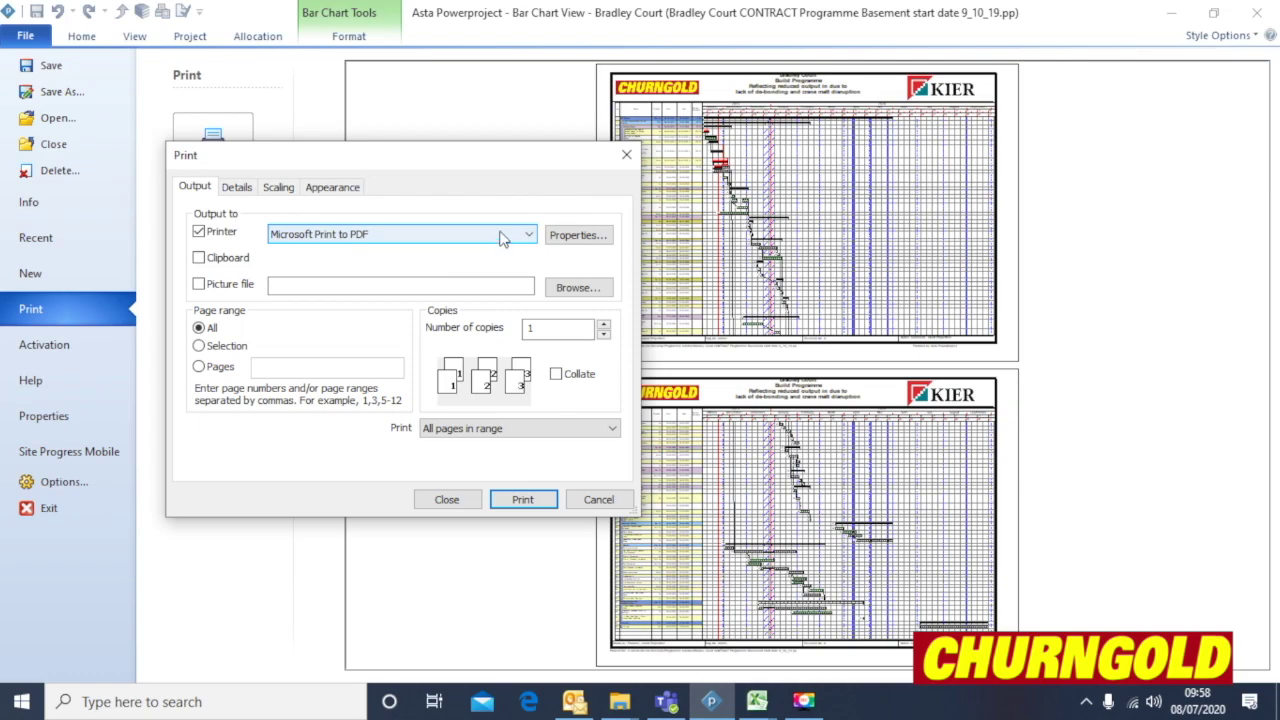
pyautogui.click(522, 500)
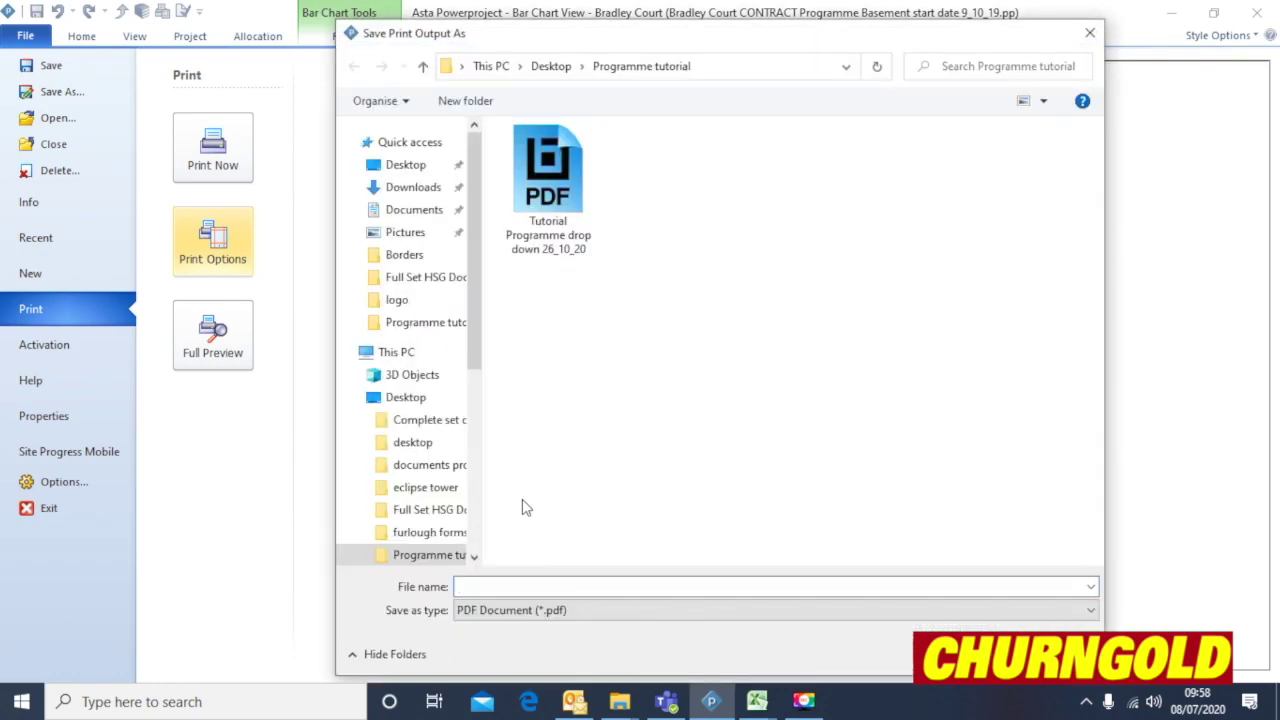
# Save the PDF as 'Tutorial Programme drop down 26_10_20', replacing the existing file.
pyautogui.click(594, 252)
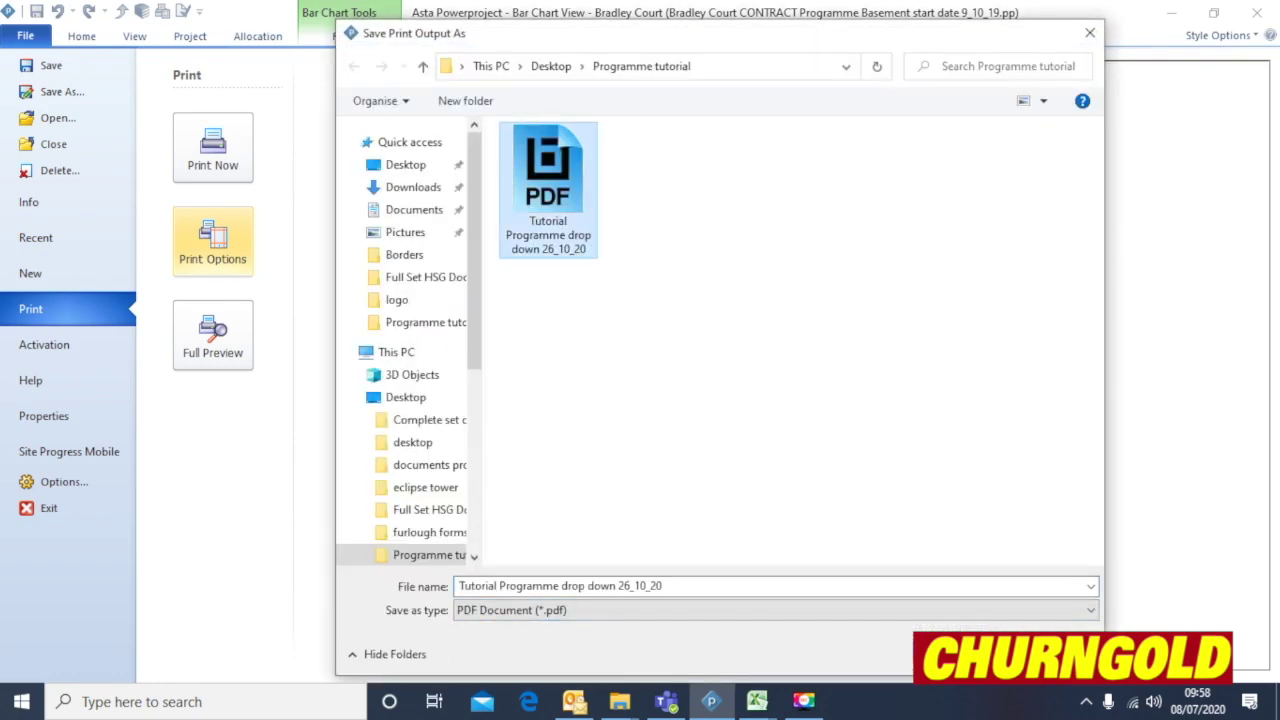
pyautogui.press('Return')
pyautogui.click(710, 357)
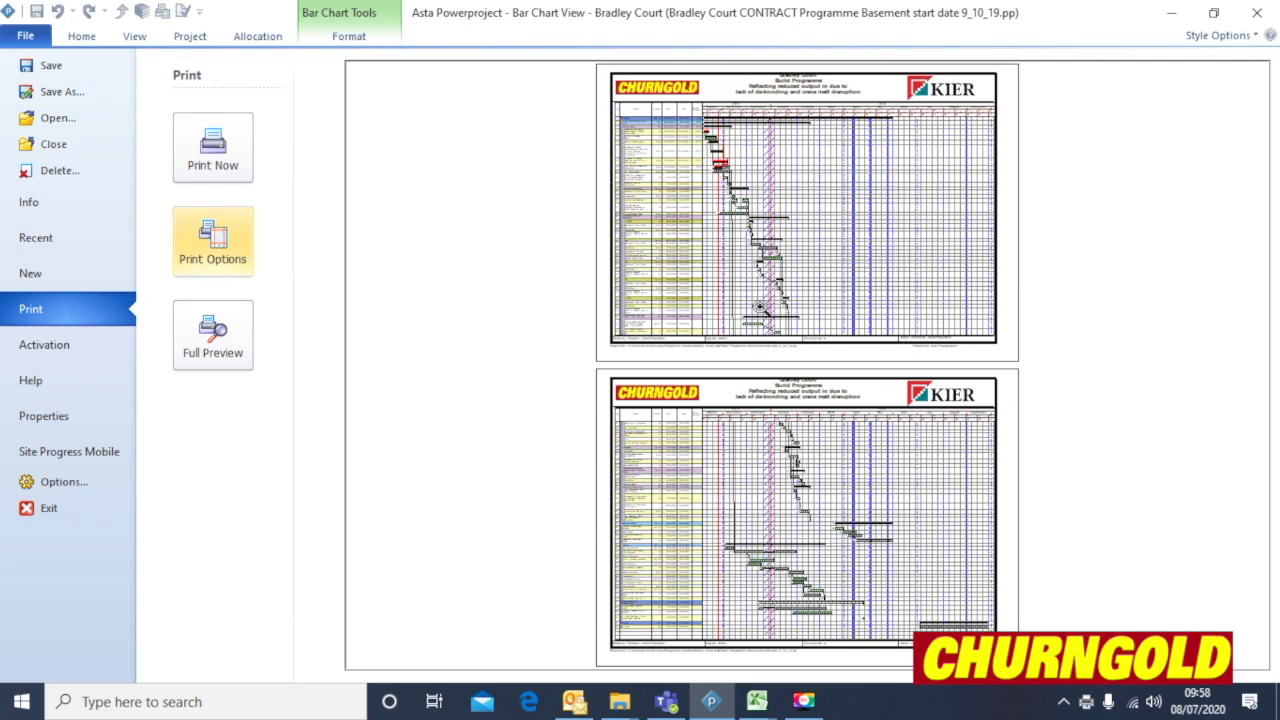
# Briefly view the '4 sided contig box' folder in File Explorer, then minimise it.
pyautogui.moveTo(628, 706)
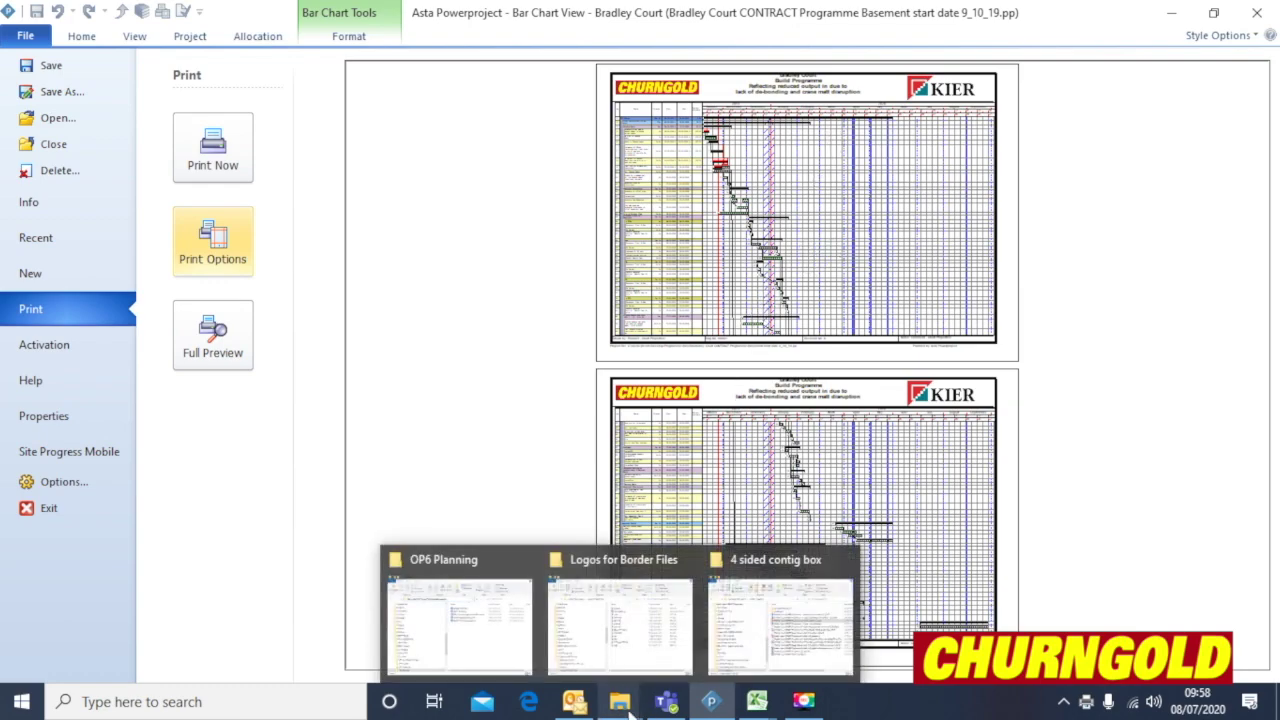
pyautogui.click(736, 650)
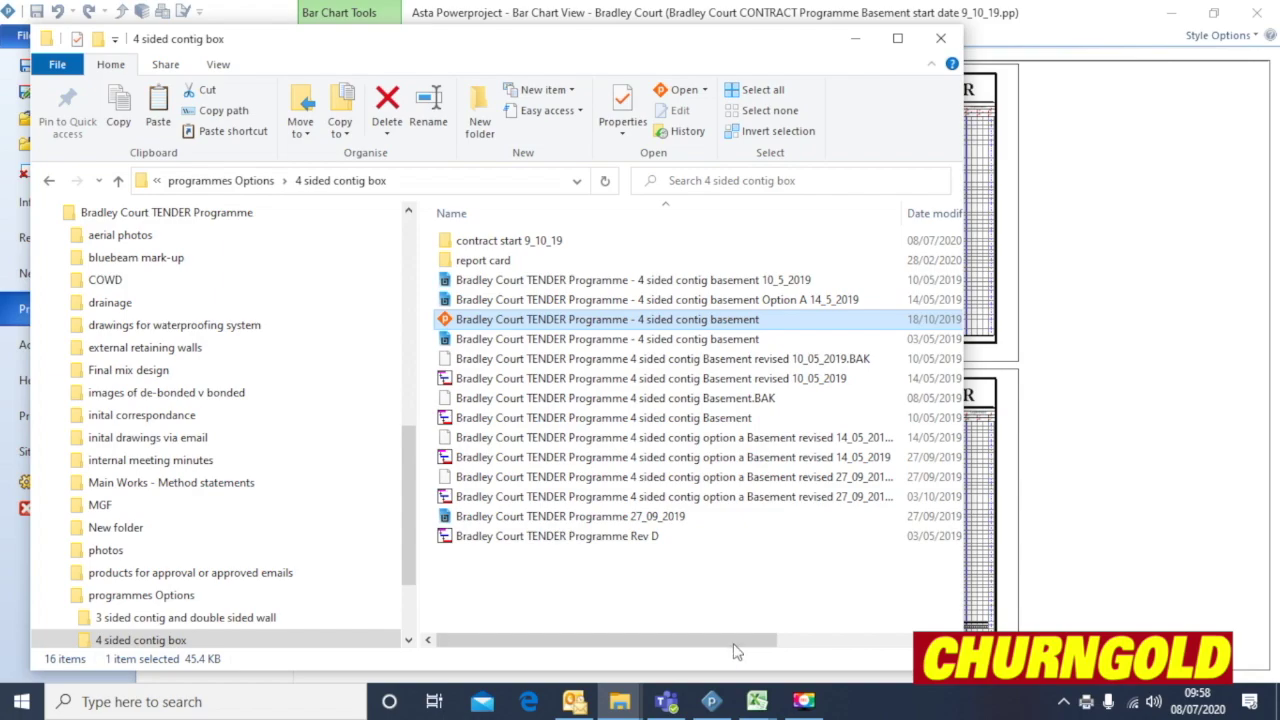
pyautogui.click(868, 37)
# Zoom the bar chart print preview in on the chart header.
pyautogui.click(758, 150)
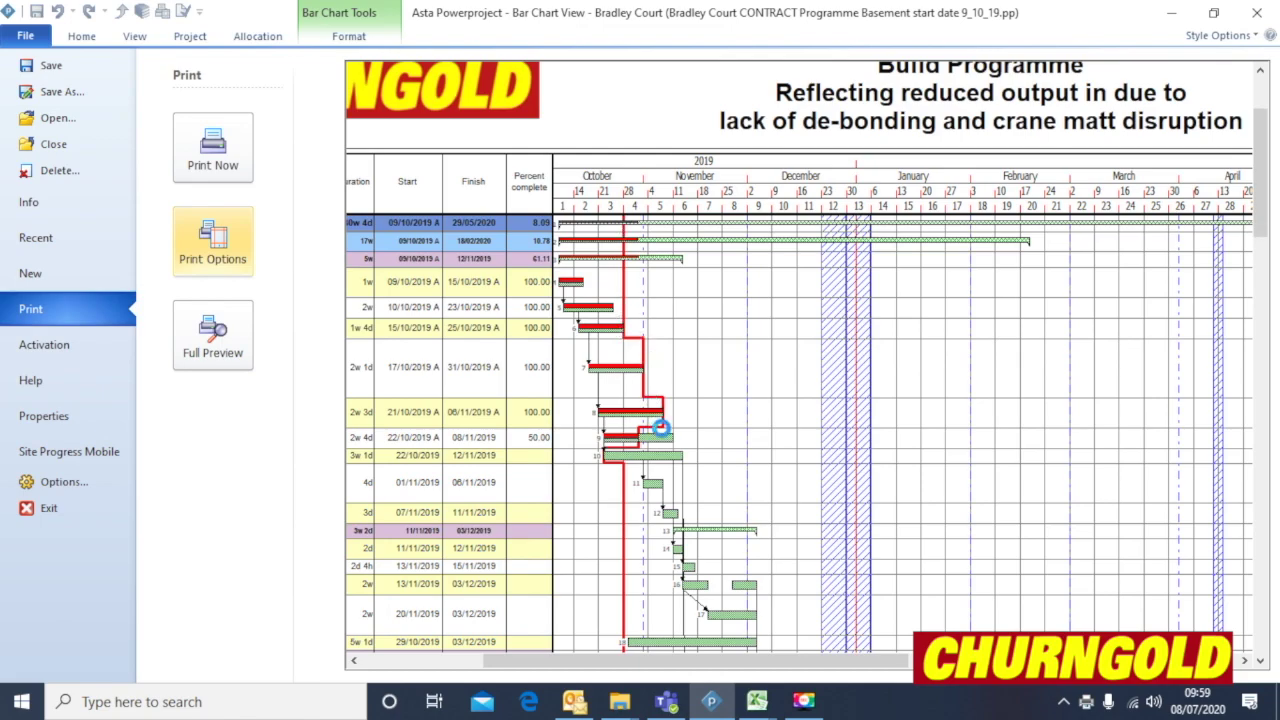
pyautogui.scroll(1, 661, 428)
pyautogui.scroll(-1, 745, 640)
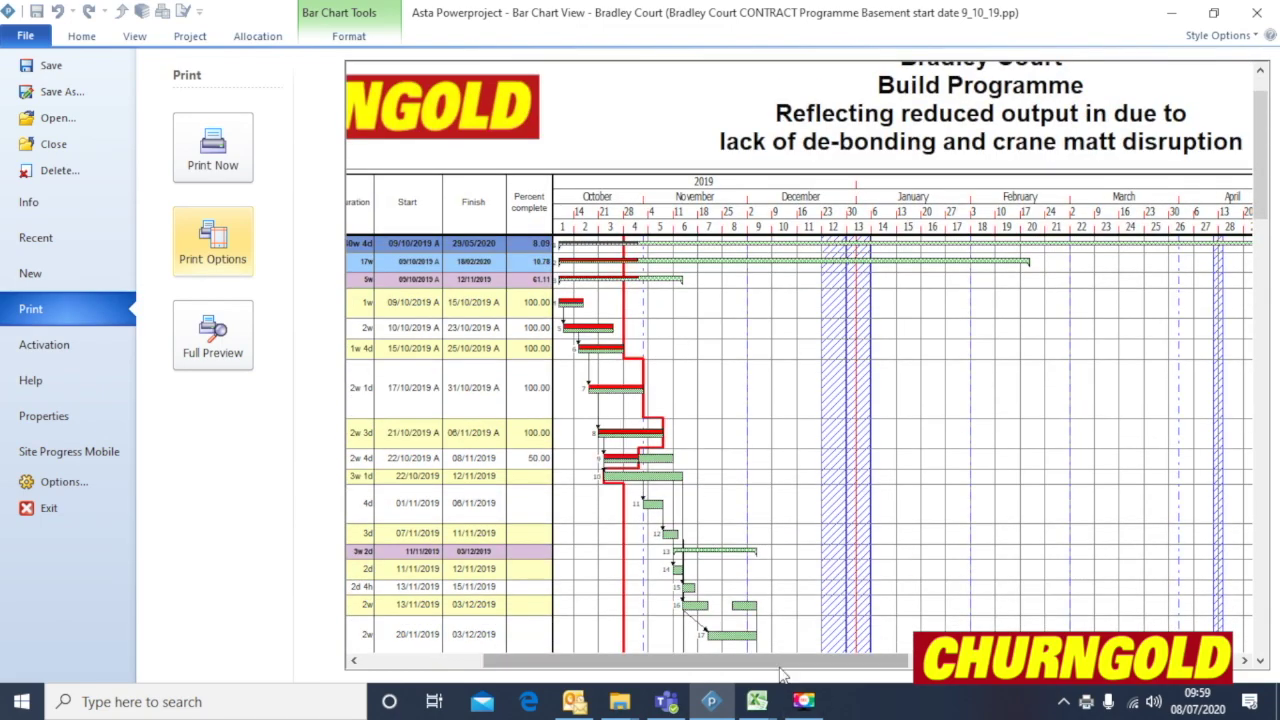